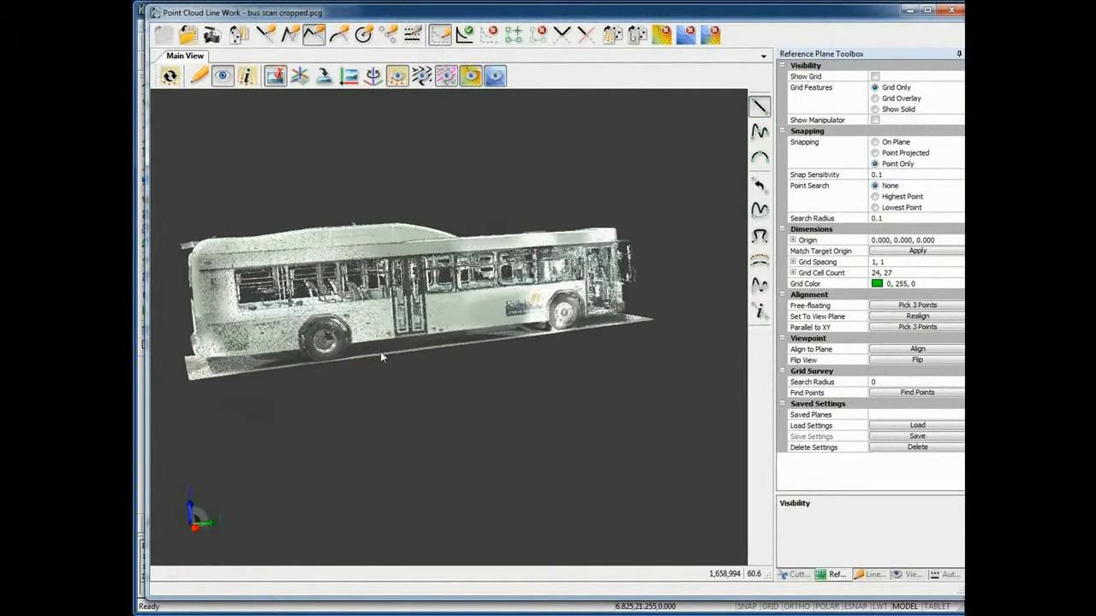
Refresh the bus point cloud as seen from the front and turn on the profile slice plane
left_click_drag(539, 342, 518, 390)
mouse_move(583, 364)
left_mouse_down()
mouse_move(587, 347)
mouse_move(583, 365)
left_mouse_up()
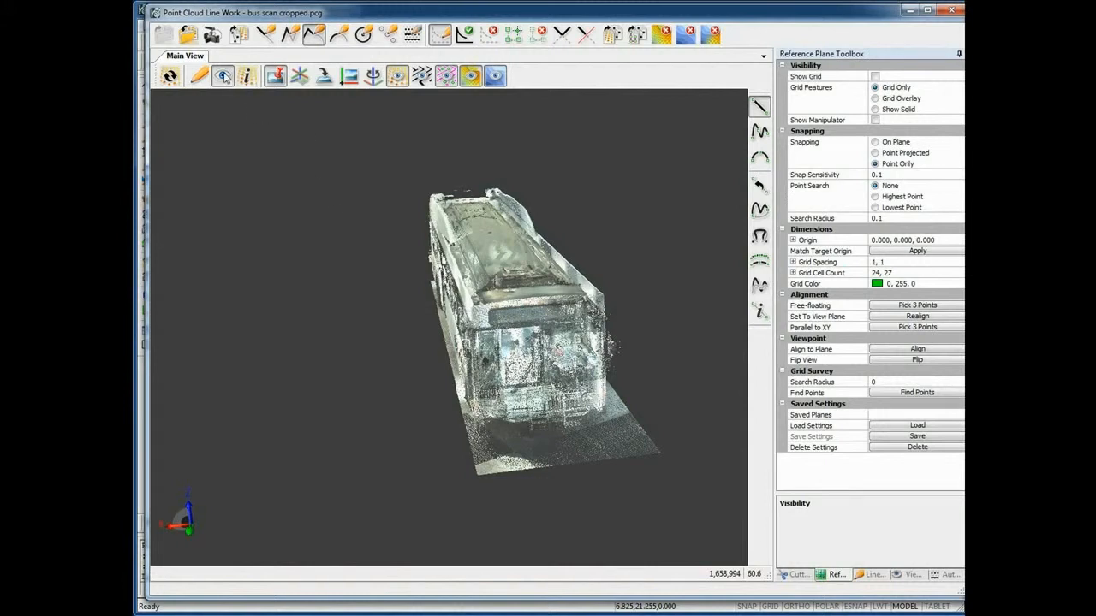
left_click(169, 75)
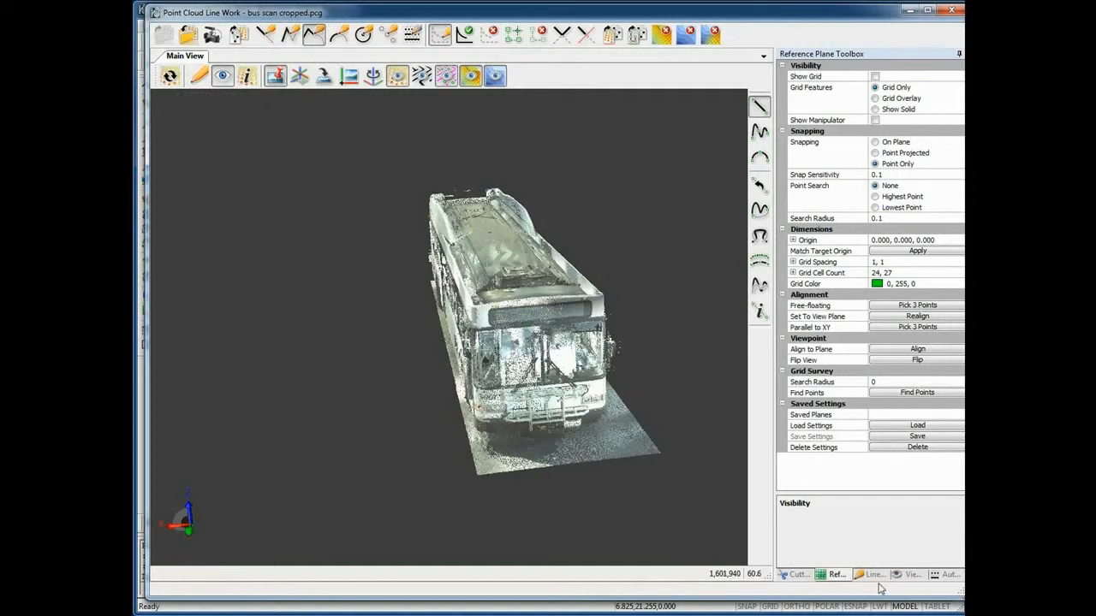
left_click(796, 574)
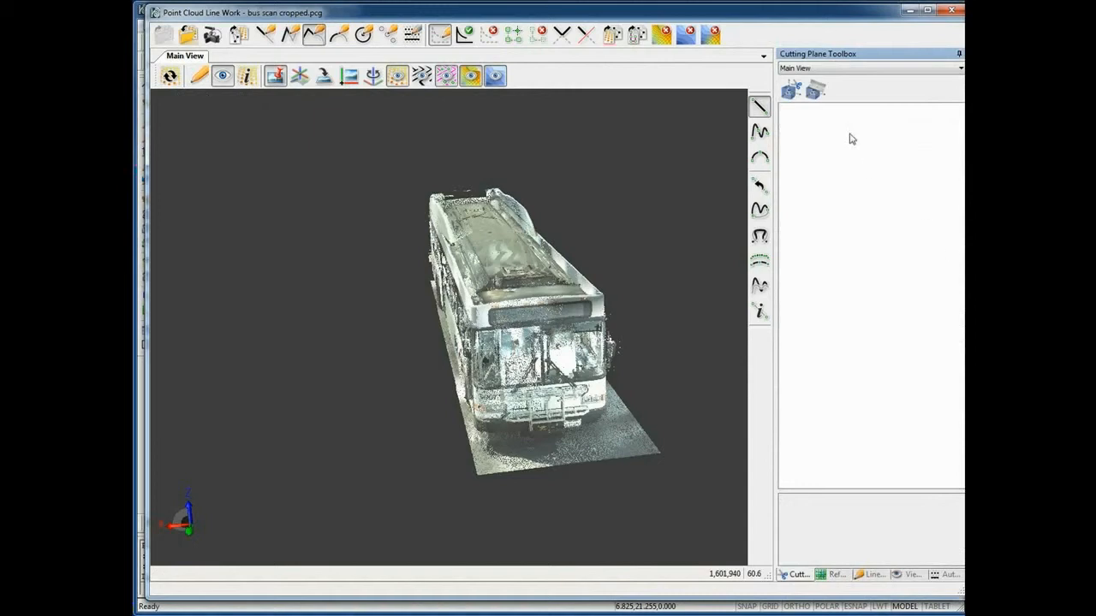
left_click(816, 91)
Load the saved profile slice settings named Bus Profile Horizontal
left_click(953, 383)
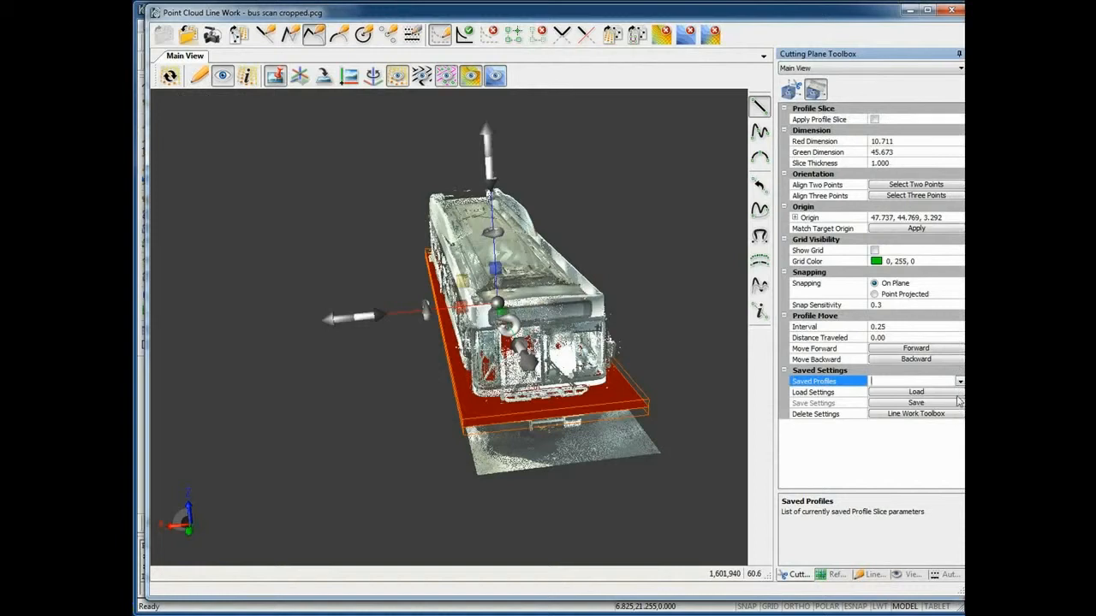
left_click(957, 395)
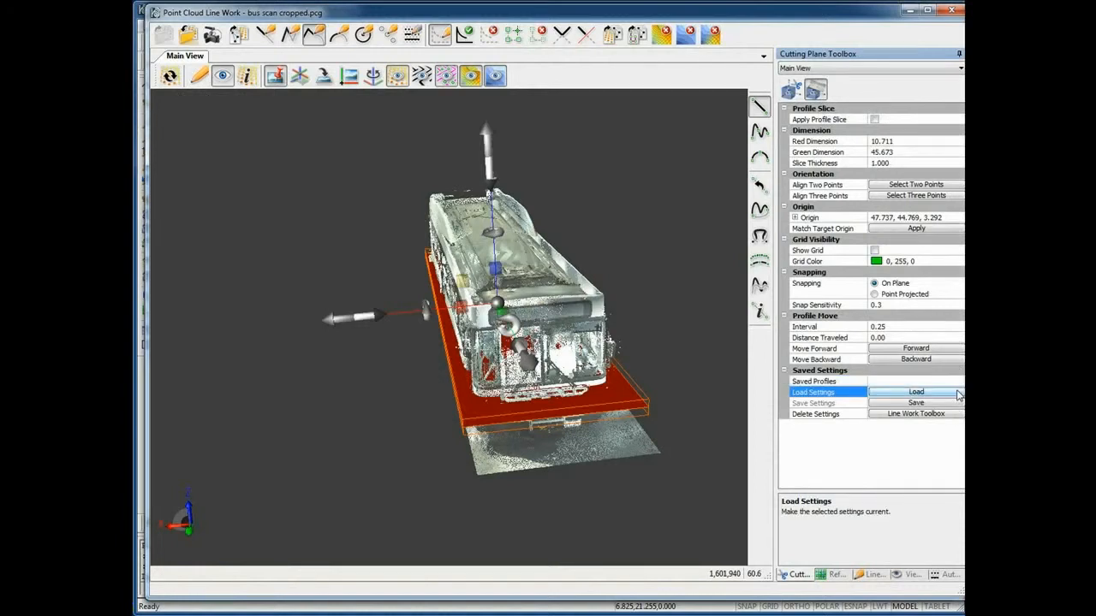
left_click(959, 383)
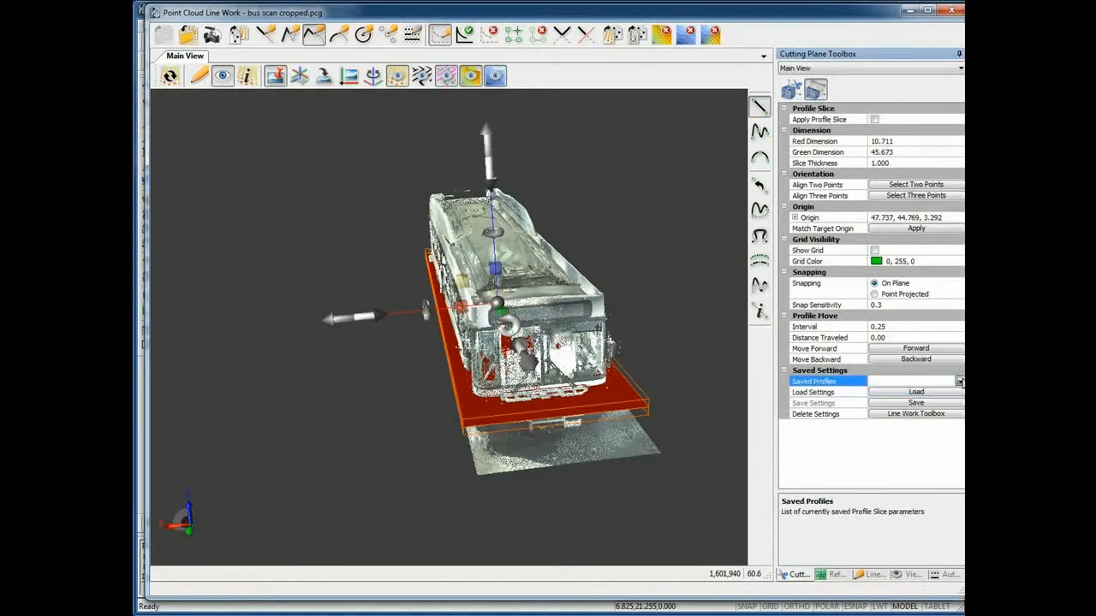
left_click(959, 382)
left_click(925, 411)
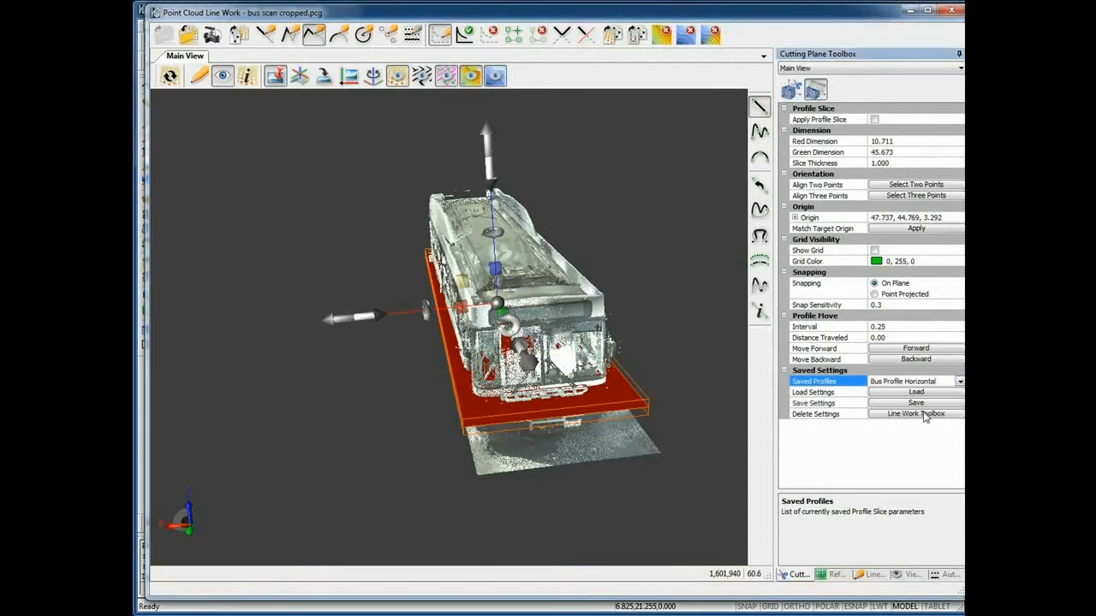
left_click(922, 392)
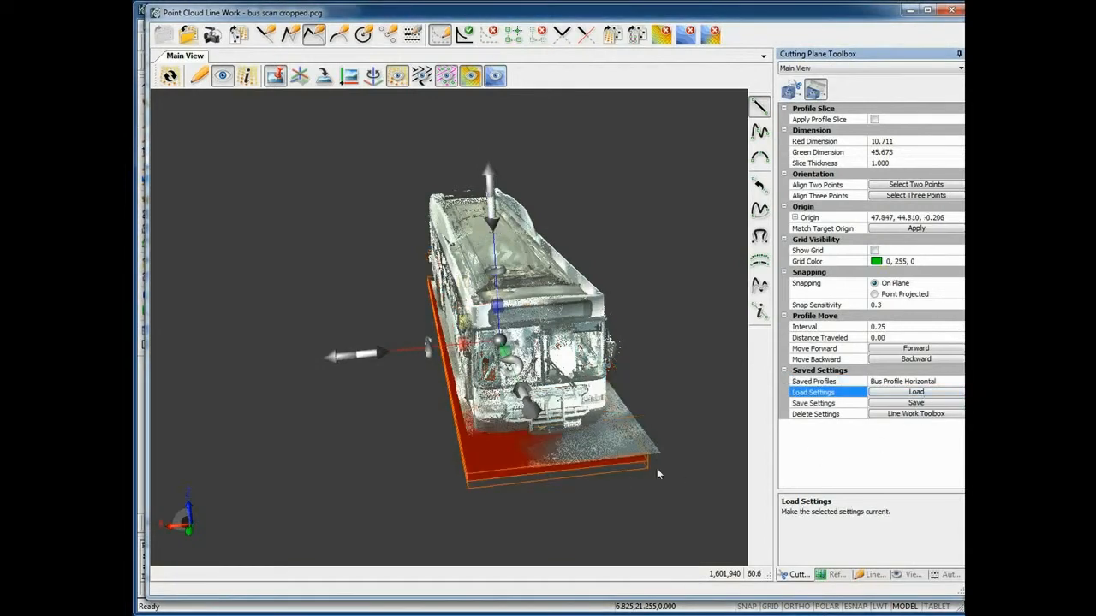
Move the horizontal profile slice forward up the bus in 0.25 intervals to a travelled distance of 3.00
left_click(915, 348)
left_click(916, 349)
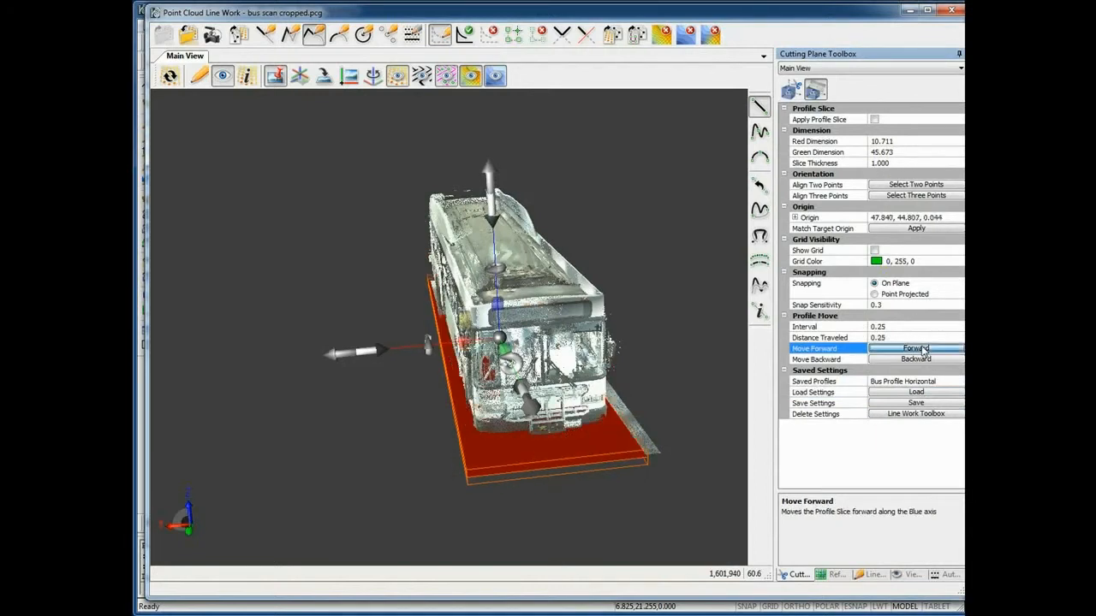
left_click(915, 349)
left_click(916, 349)
left_click(916, 348)
left_click(916, 349)
middle_click_drag(547, 428, 454, 332, "shift")
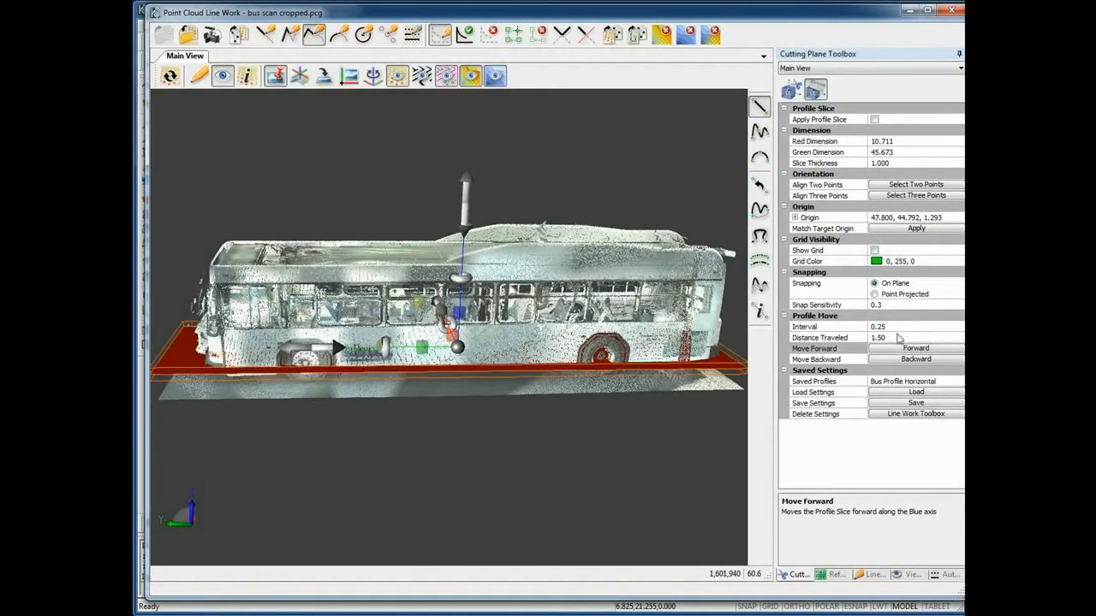
left_click(909, 349)
left_click(909, 349)
left_click(909, 348)
left_click(909, 348)
left_click(909, 349)
left_click(909, 348)
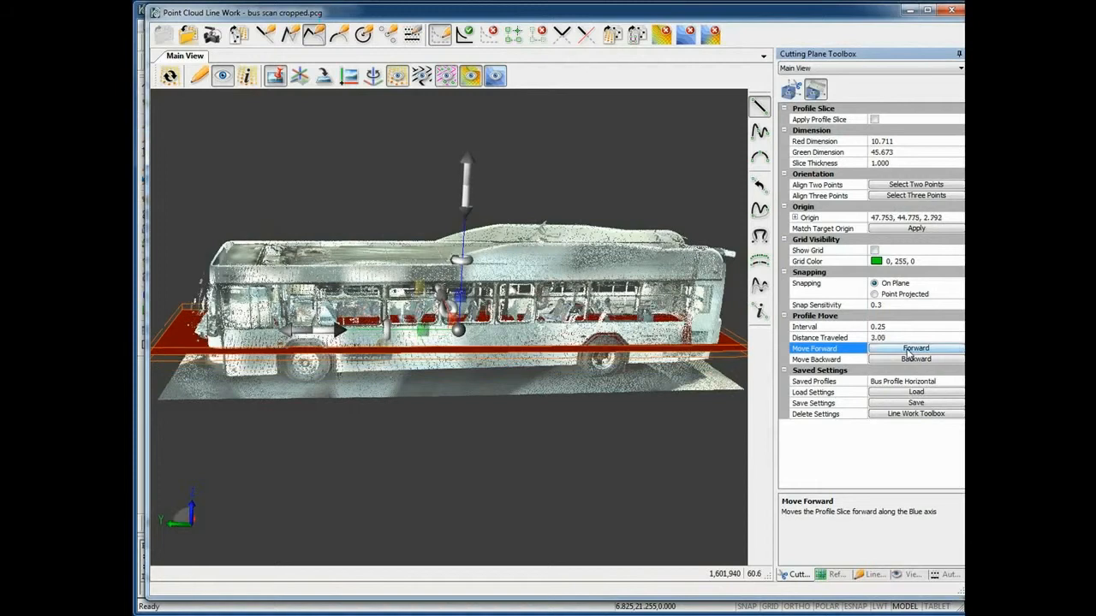
Step the horizontal slice further up the bus and back down to a travelled distance of 3.00
left_click(902, 352)
left_click(902, 352)
left_click(902, 351)
left_click(902, 351)
left_click(896, 362)
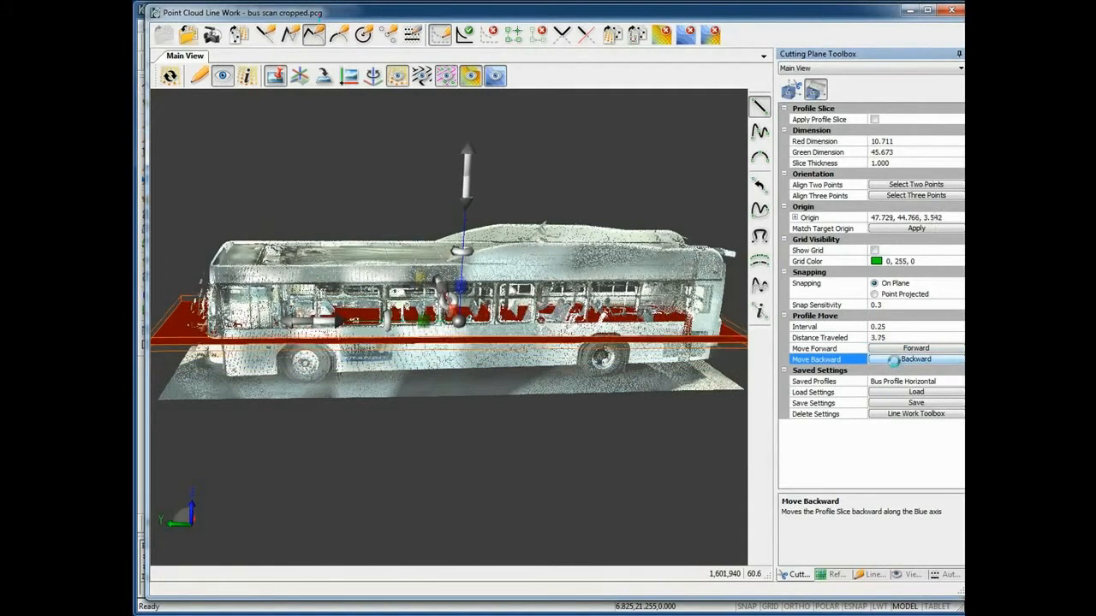
left_click(898, 360)
left_click(899, 360)
left_click(903, 360)
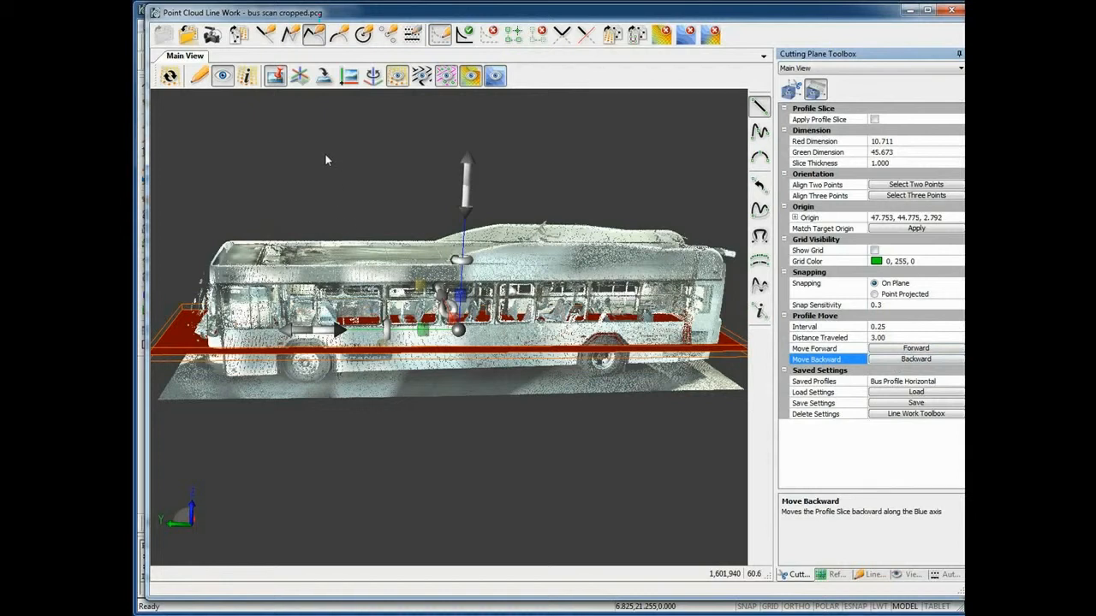
Look straight down at the slice plane and apply the profile slice so only the cut area shows
left_click(324, 76)
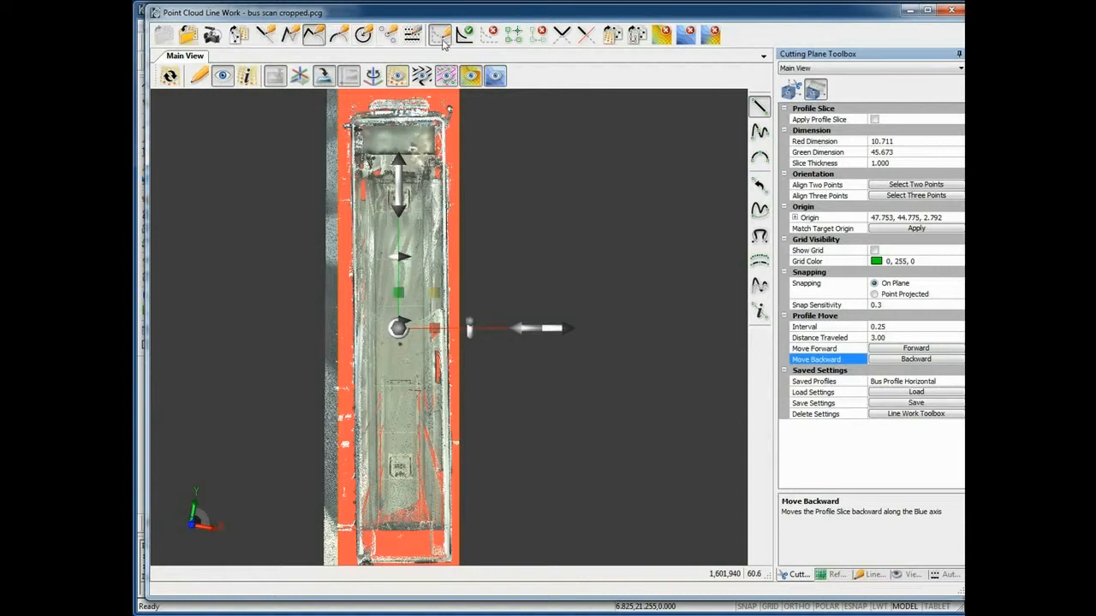
left_click(314, 36)
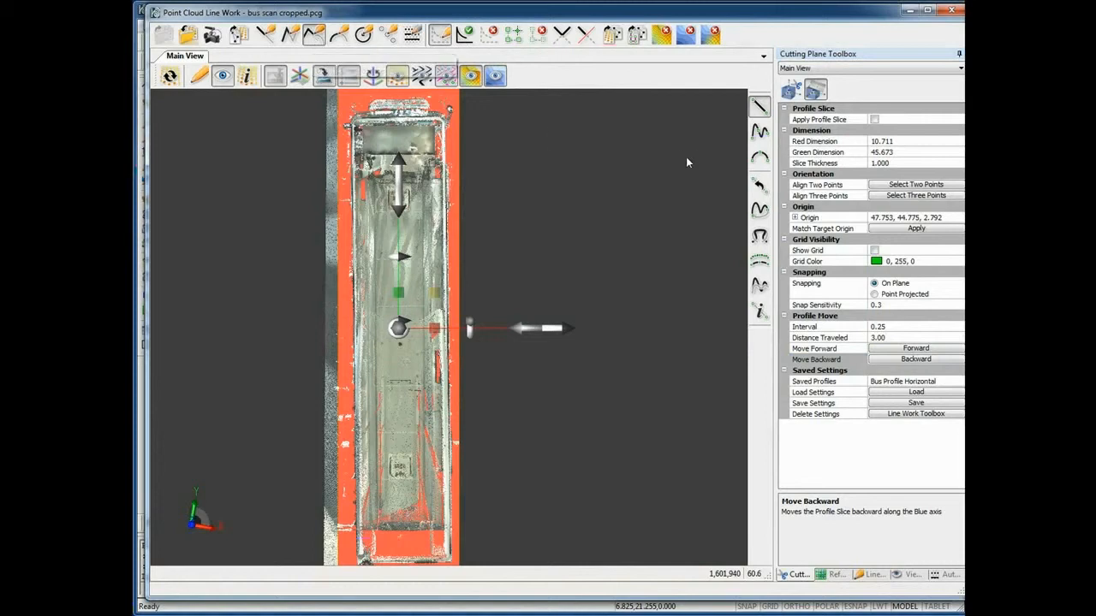
middle_click_drag(407, 411, 467, 310)
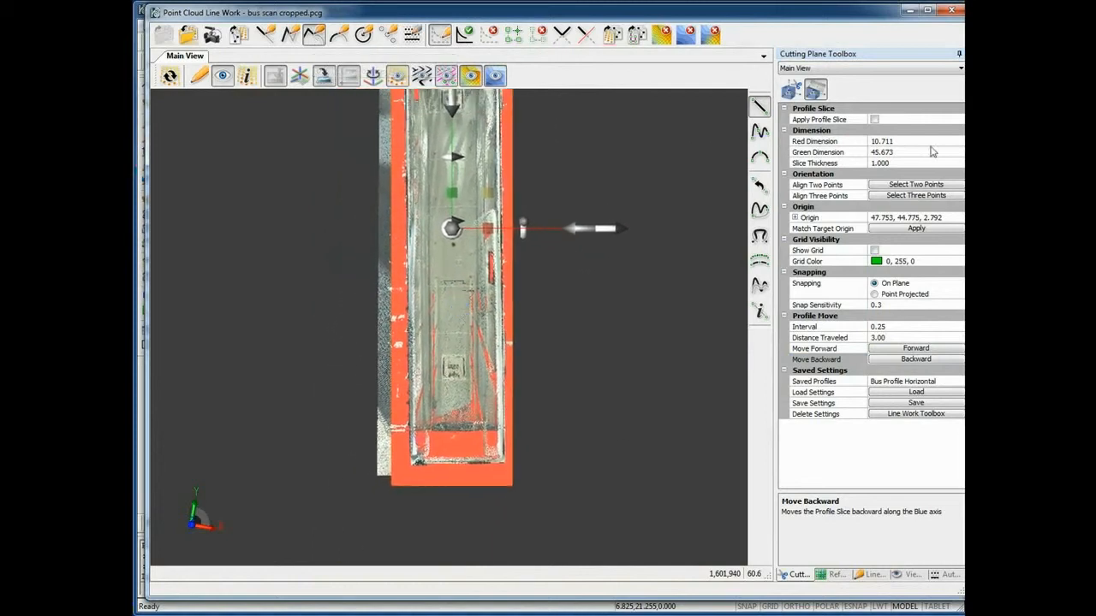
left_click(874, 120)
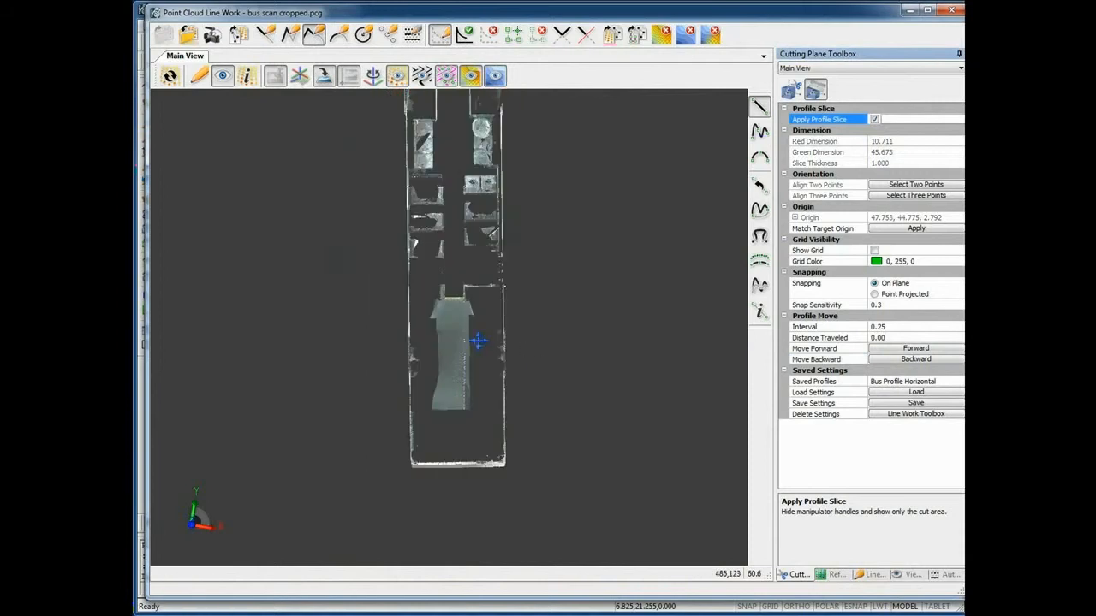
Trace the rear end of the sliced bus as one polyline, from one side wall around the back to the other
middle_click_drag(468, 359, 476, 307)
scroll(468, 376, "up", 3)
scroll(468, 382, "up", 5)
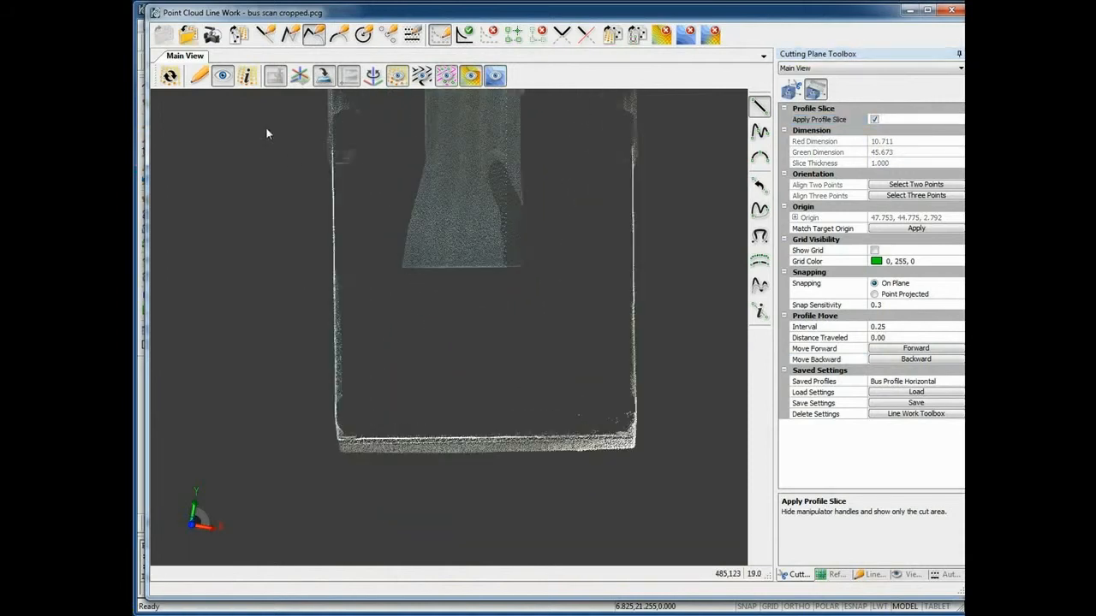
left_click(169, 76)
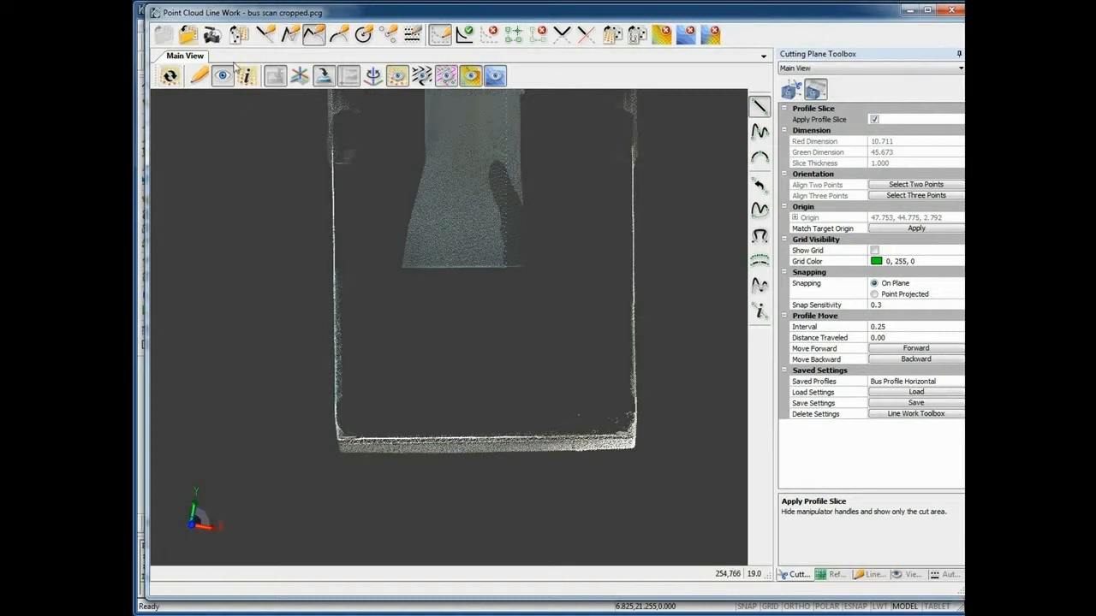
left_click(198, 76)
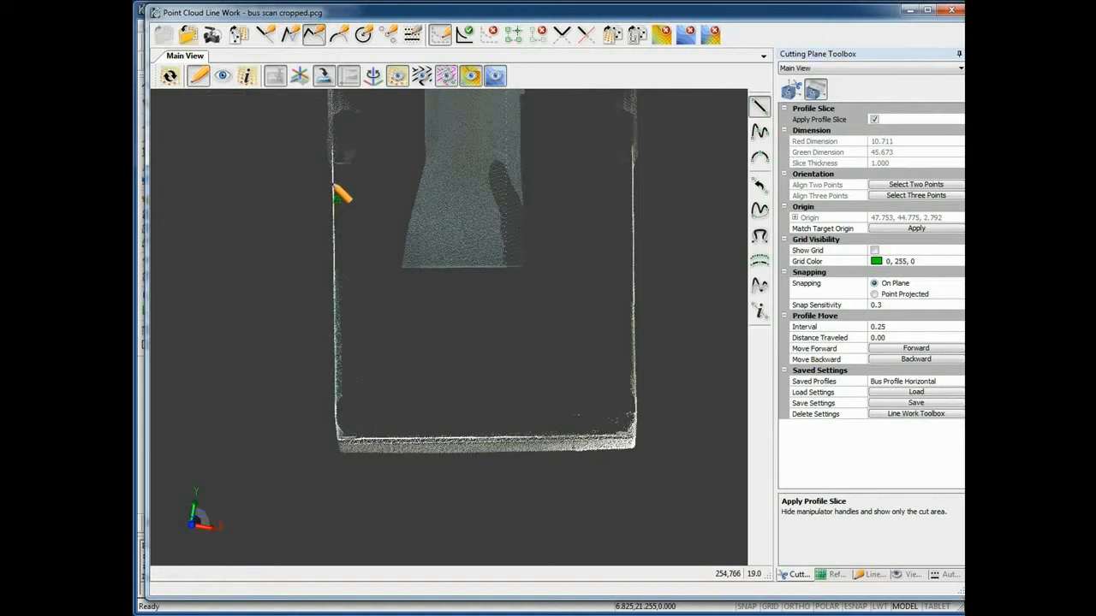
mouse_move(335, 193)
left_mouse_down()
mouse_move(345, 450)
mouse_move(636, 443)
mouse_move(660, 202)
mouse_move(636, 169)
left_mouse_up()
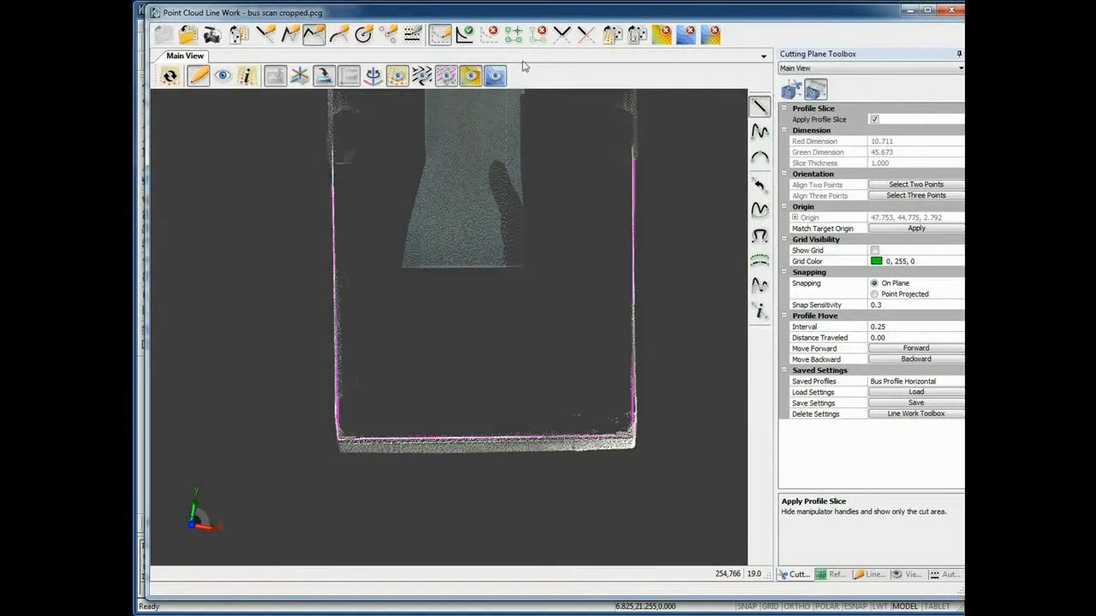
left_click(398, 77)
left_click(397, 77)
Switch to the MapScenes drawing, inspect the traced bus profiles in 3D around a picked origin, and restore the world coordinate system
left_click(909, 10)
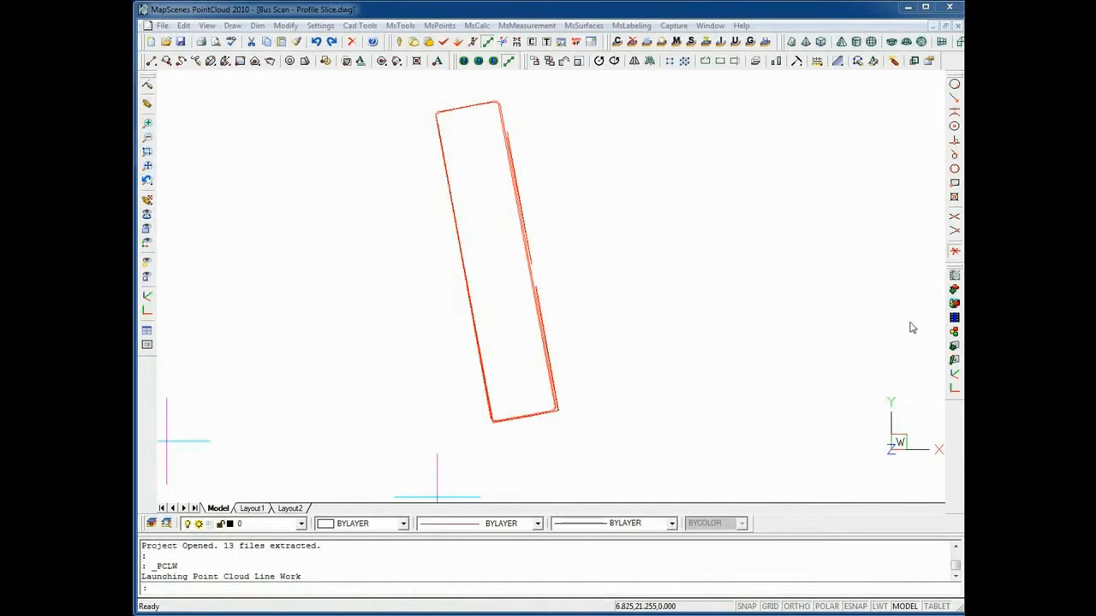
left_click(953, 374)
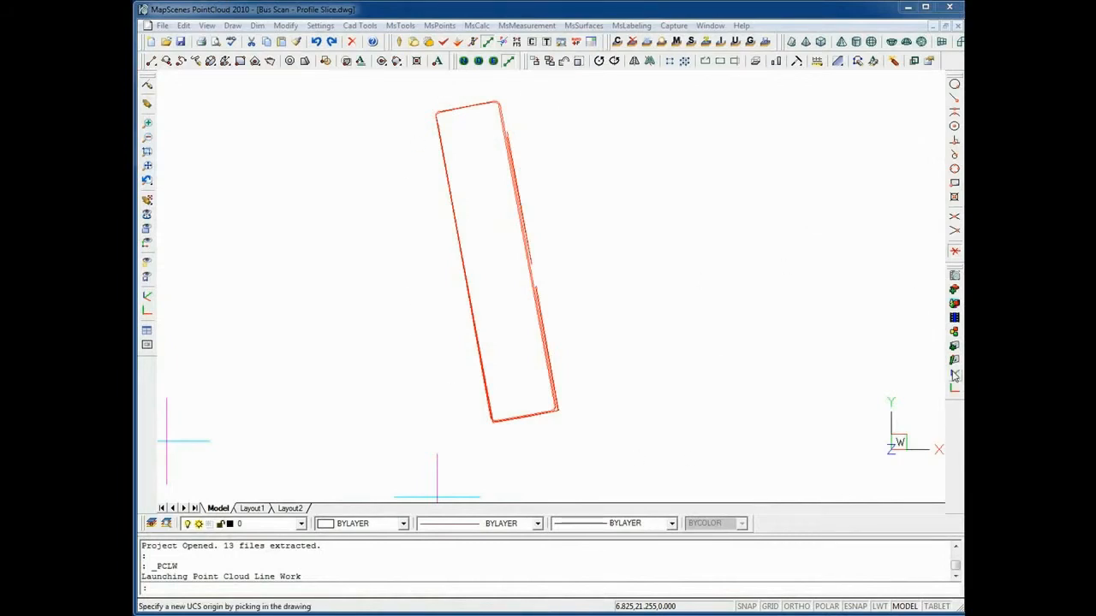
left_click(470, 296)
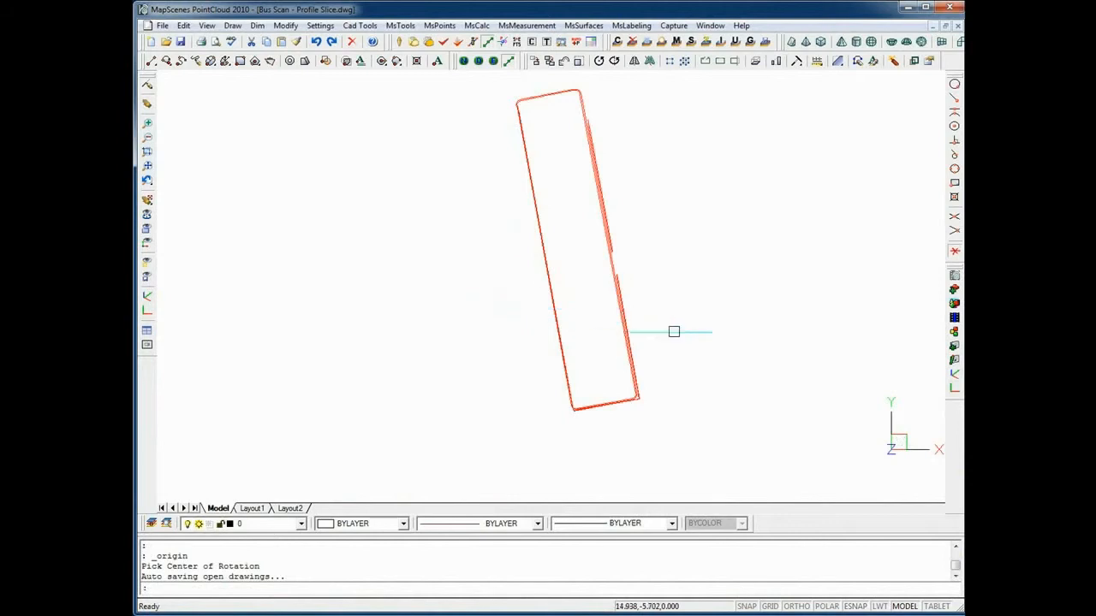
left_click_drag(634, 335, 609, 333)
middle_click_drag(609, 334, 653, 485, "shift")
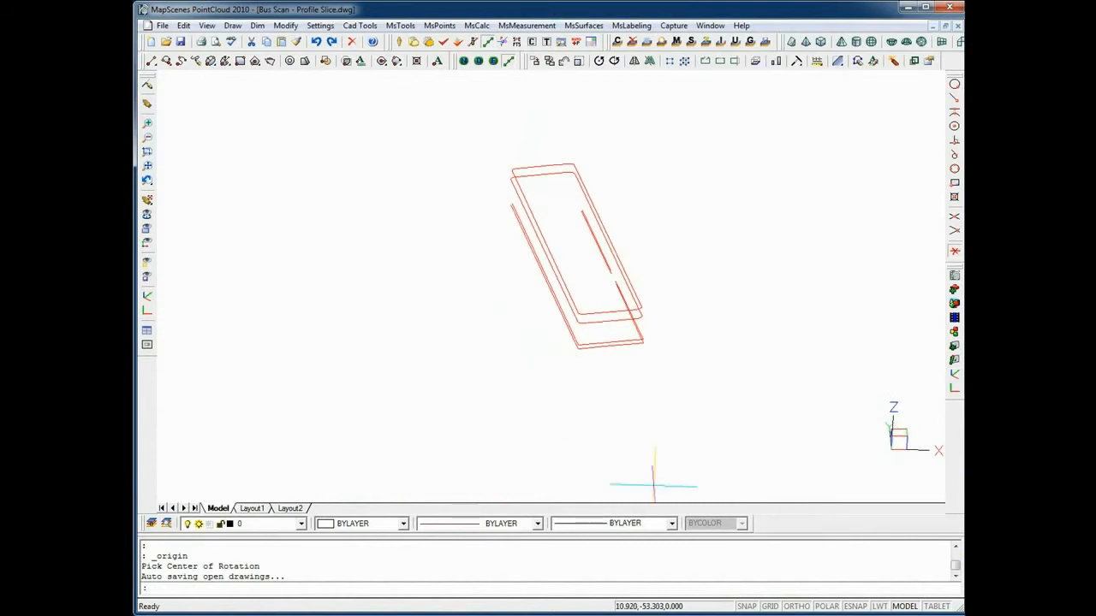
left_click(953, 388)
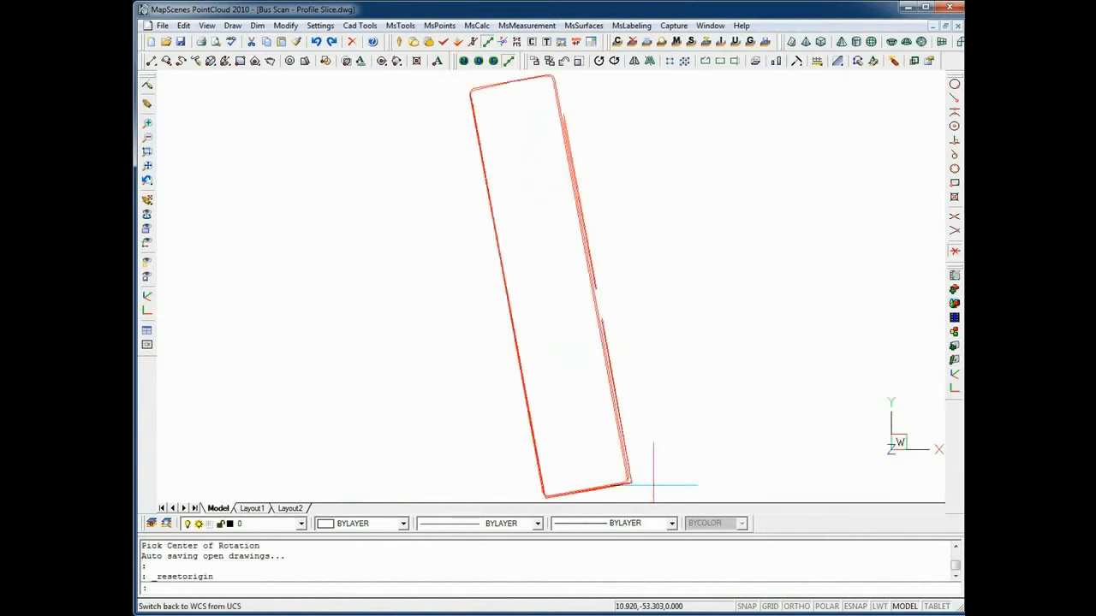
Switch back to Point Cloud Line Work and load the saved profile slice settings Bus Profile Vertical
key("alt+Tab")
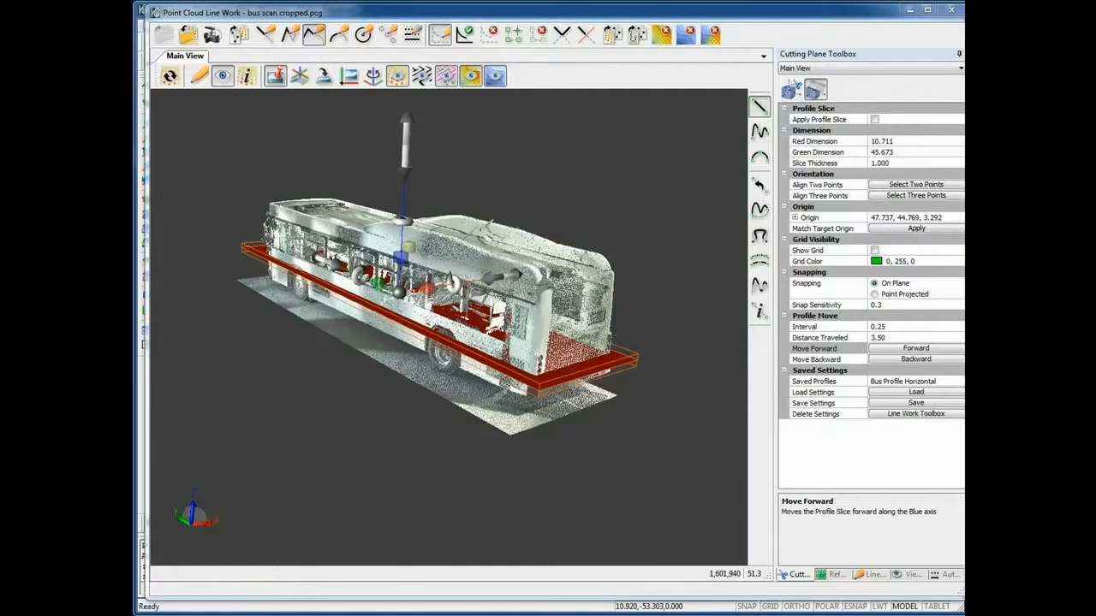
left_click(957, 380)
left_click(958, 382)
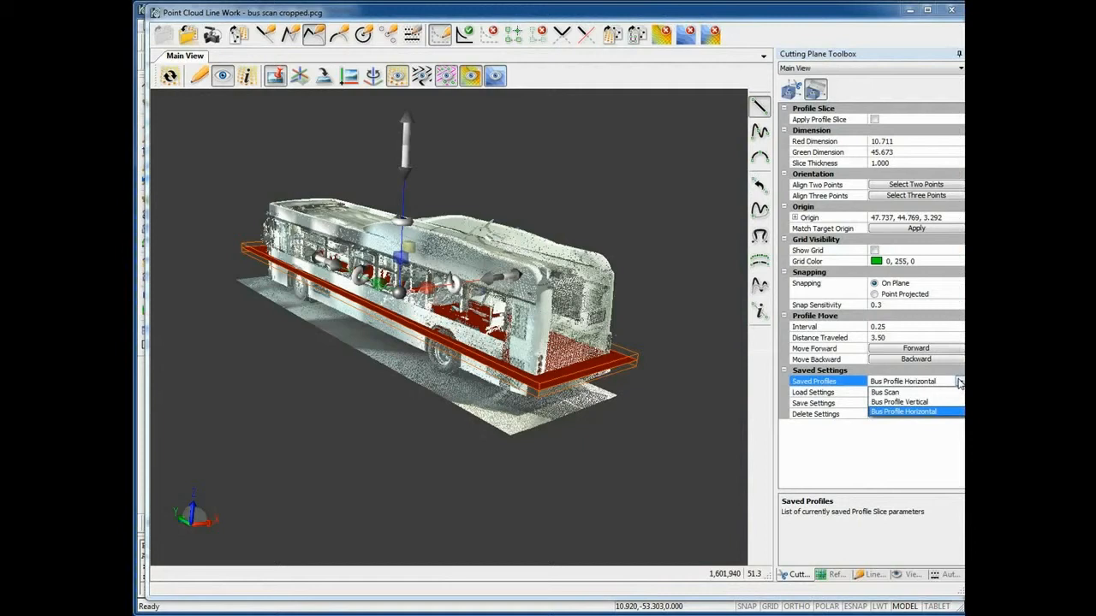
left_click(912, 402)
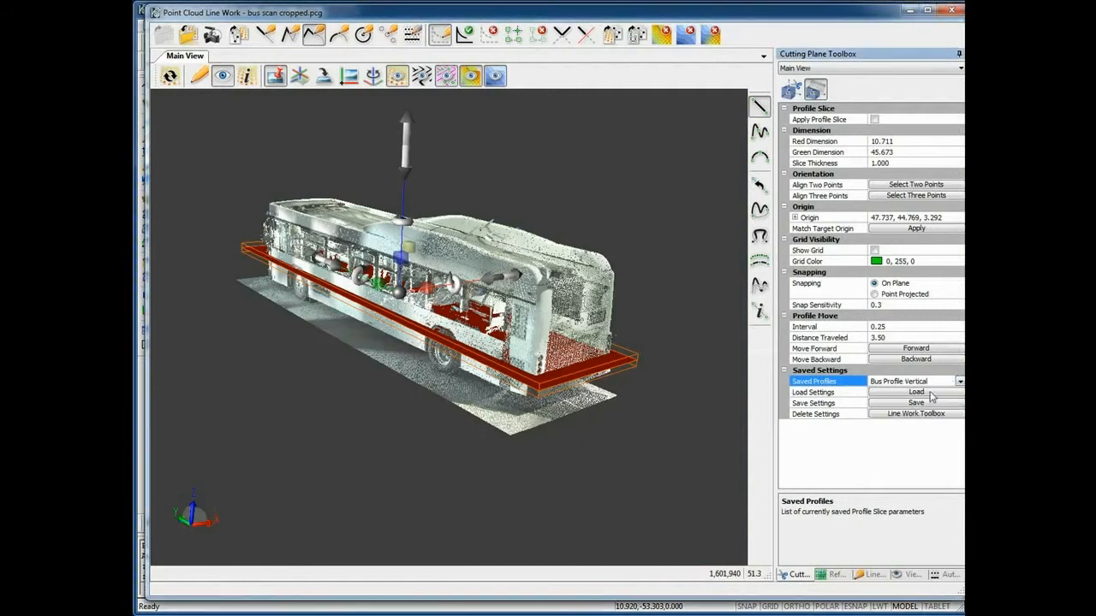
left_click(931, 393)
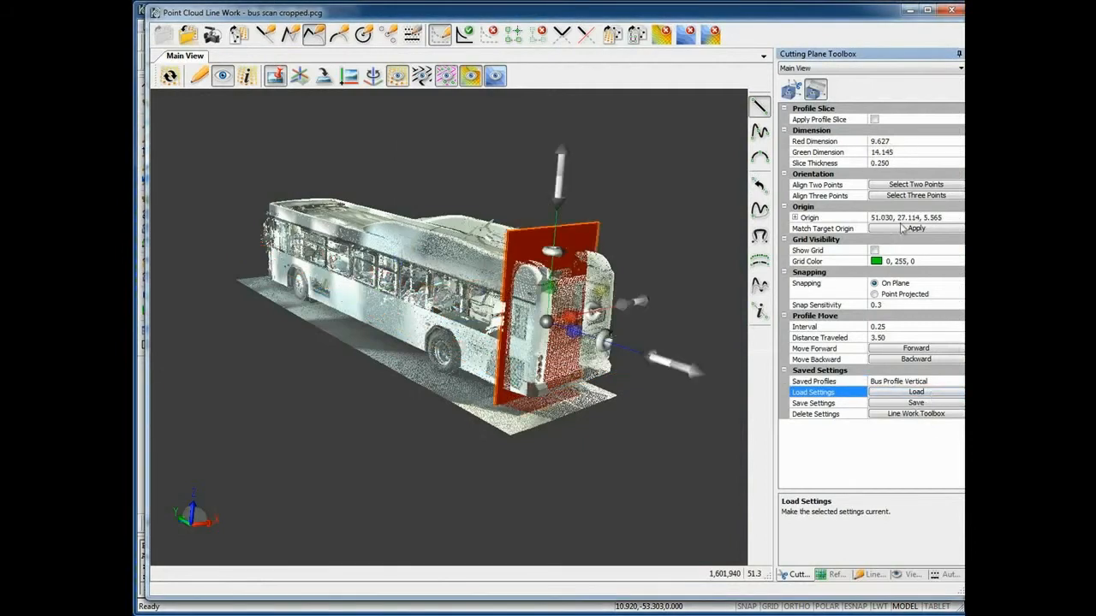
Try stepping the vertical profile slice forward towards the rear of the bus in 0.25 intervals
left_click(892, 349)
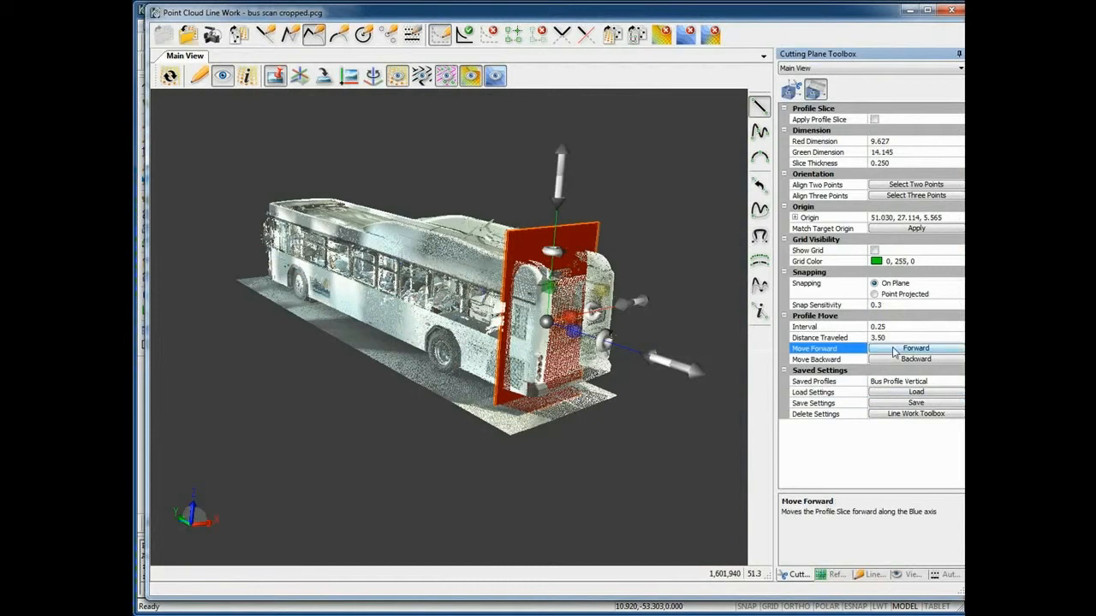
left_click(893, 349)
left_click(892, 349)
Move the vertical profile slice backward along the bus until the distance travelled is 0.50
left_click(891, 359)
left_click(891, 360)
left_click(891, 360)
left_click(891, 361)
left_click(891, 360)
left_click(891, 360)
left_click(891, 360)
left_click(891, 360)
left_click(891, 361)
left_click(891, 361)
left_click(891, 360)
left_click(891, 361)
left_click(891, 360)
left_click(891, 360)
left_click(891, 360)
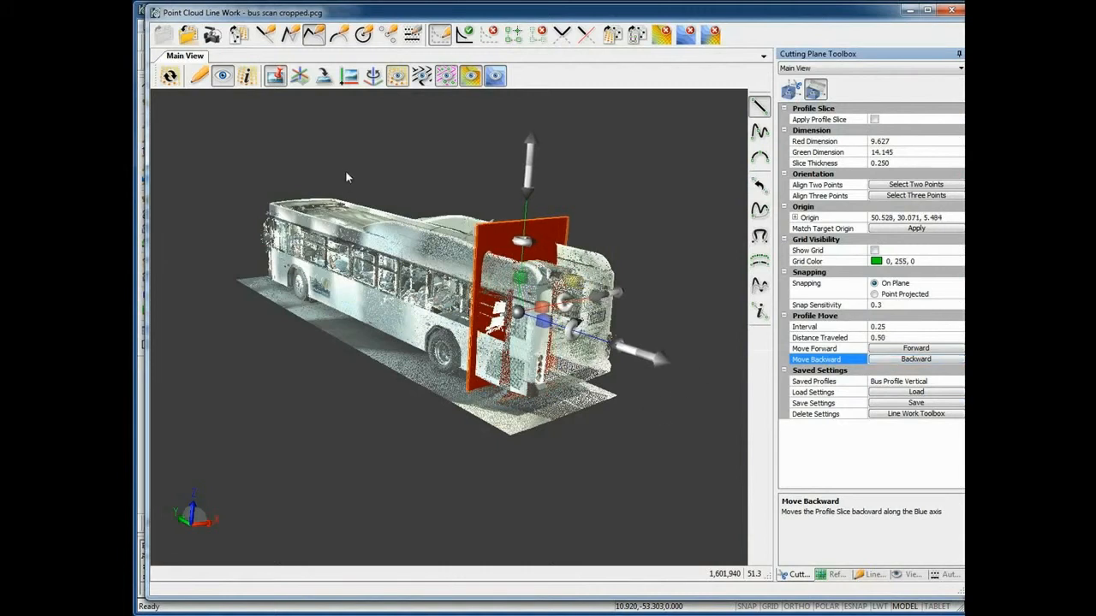
Apply the vertical profile slice and view the resulting bus cross-section face-on
left_click(874, 120)
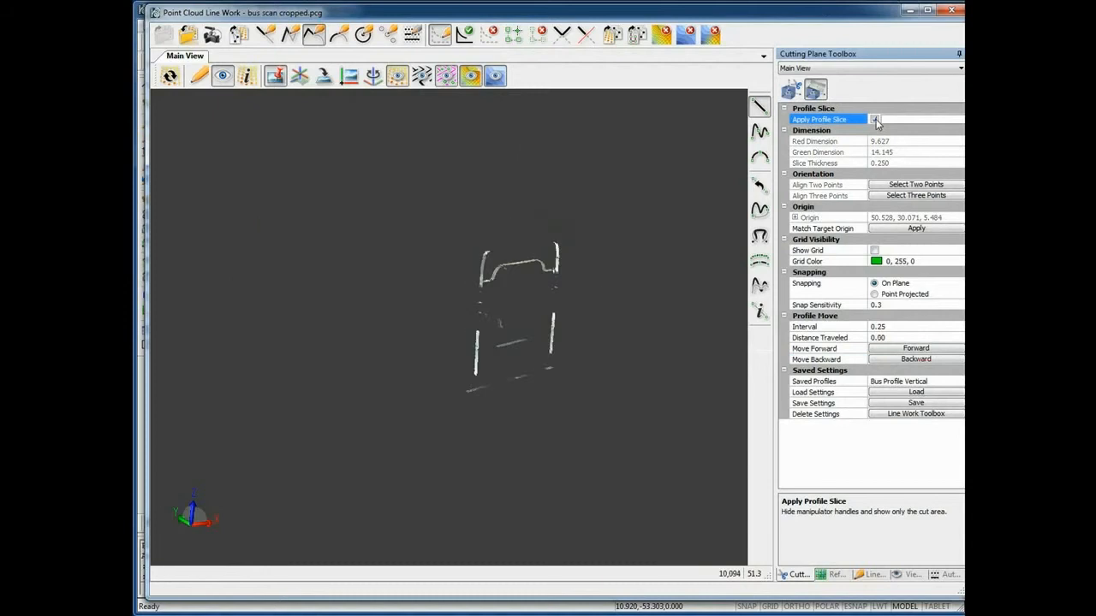
left_click(323, 78)
scroll(454, 343, "up", 4)
scroll(477, 408, "up", 3)
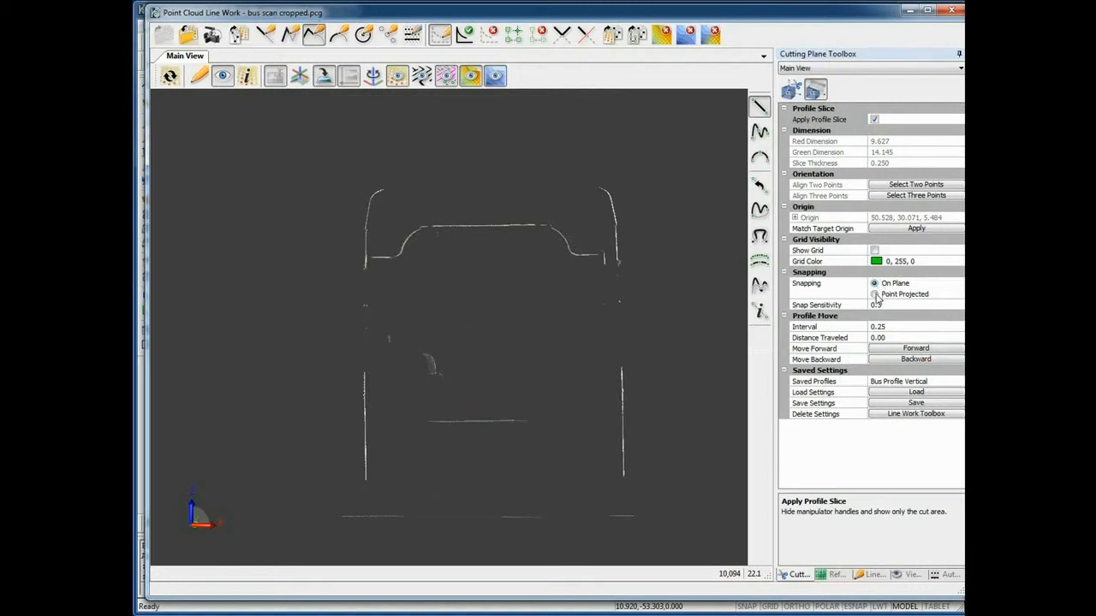
Trace the lower left side wall of the bus cross-section as a multi-point line from its upper to its lower end
left_click(198, 75)
scroll(385, 428, "up", 2)
middle_click_drag(393, 445, 427, 317)
scroll(417, 320, "up", 2)
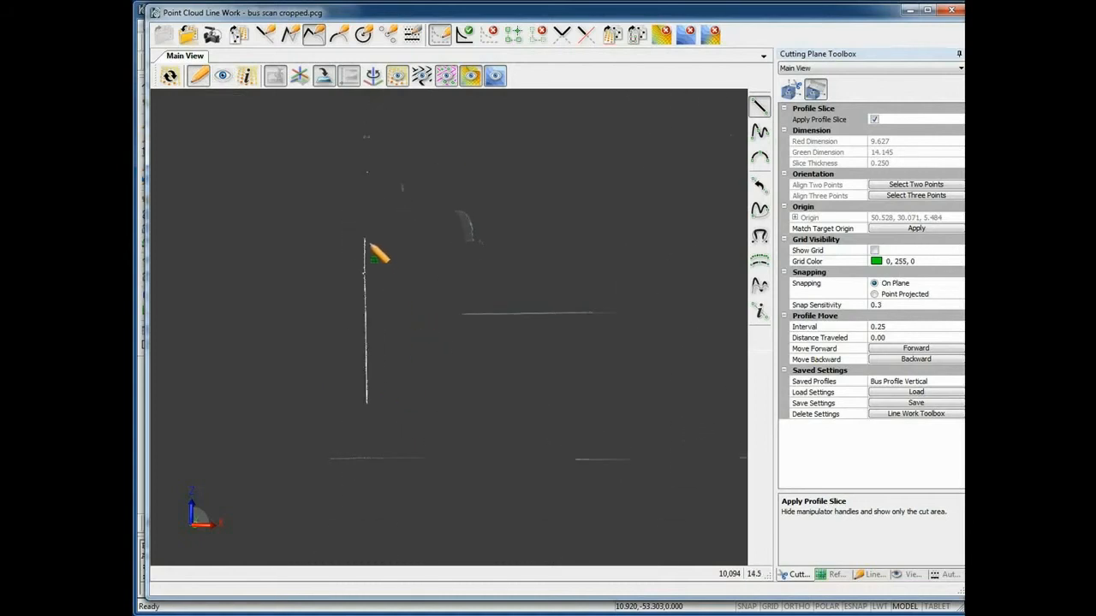
left_click(759, 131)
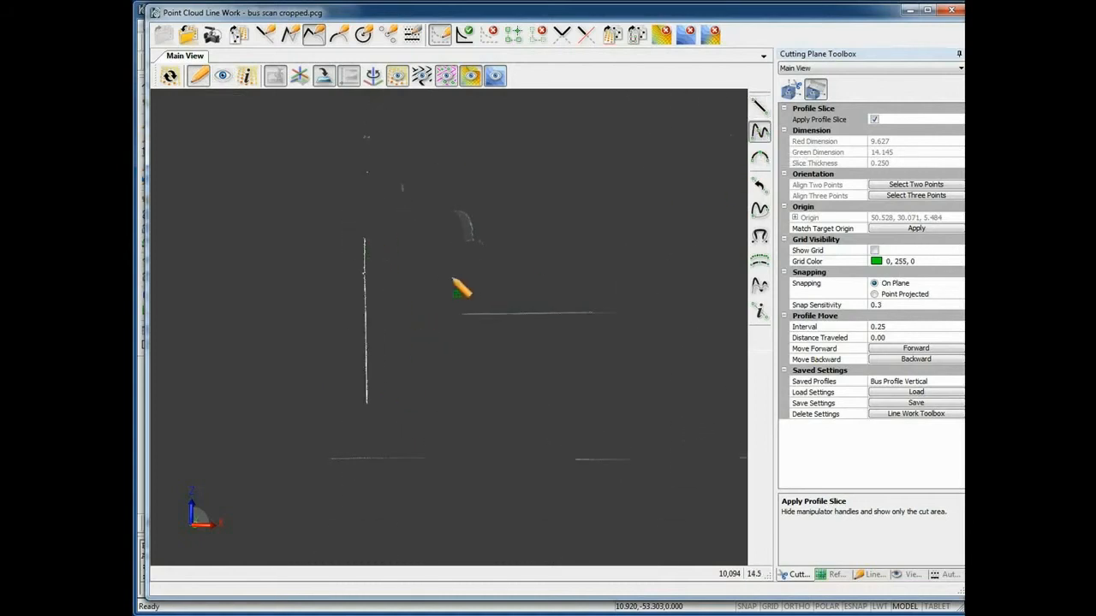
left_click(364, 240)
left_click(365, 318)
double_click(367, 404)
Trace the lower right side wall of the bus cross-section from its upper to its lower end
middle_click_drag(526, 379, 257, 416)
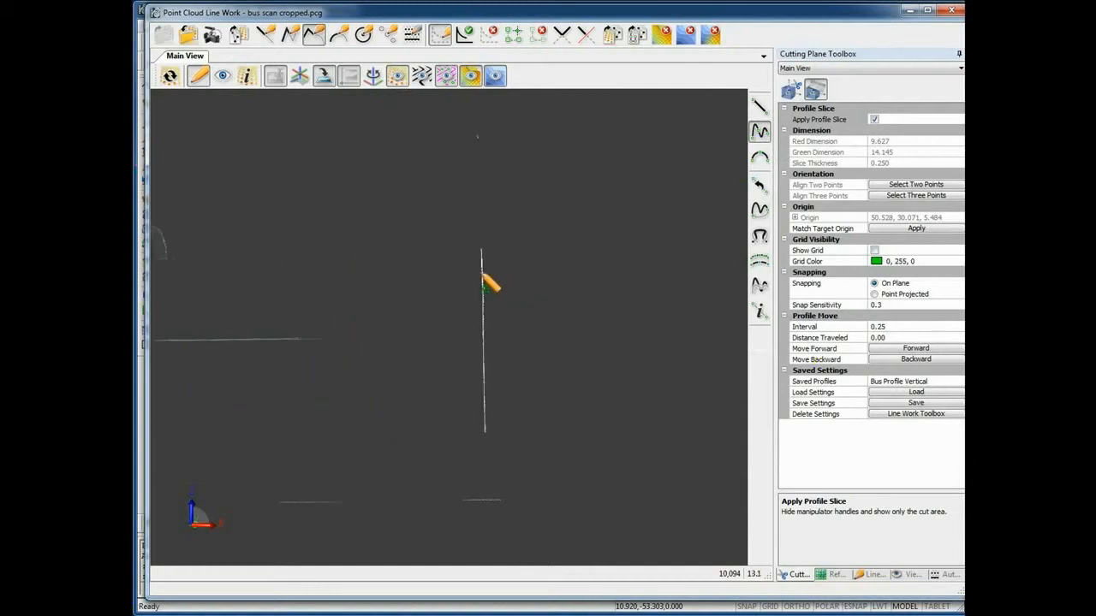
left_click(481, 252)
left_click(484, 362)
left_click(485, 431)
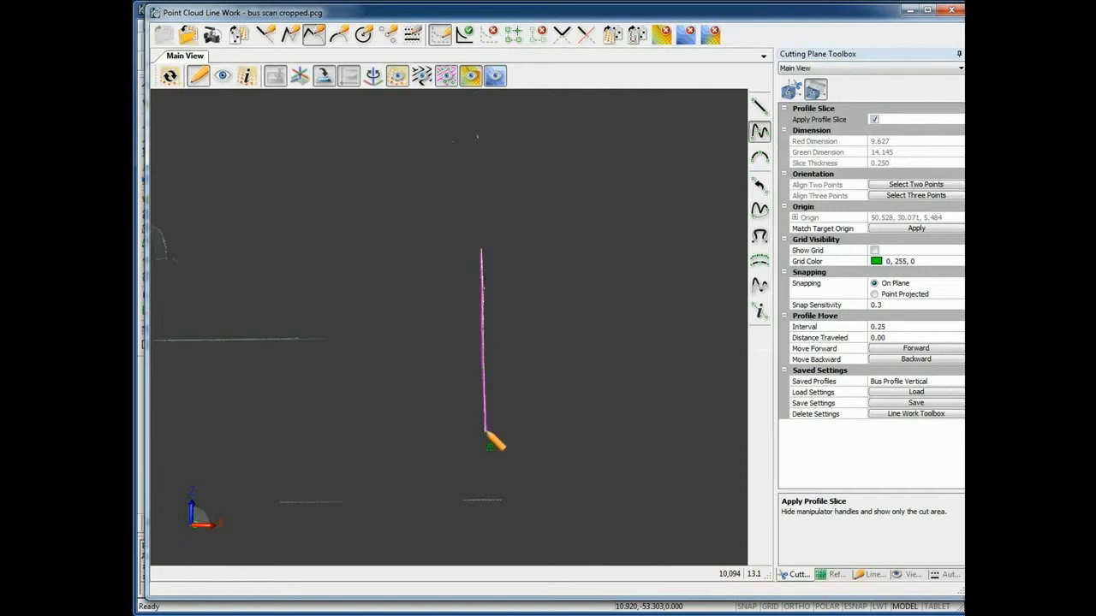
Trace the curved upper left roof edge of the bus cross-section down to the end of its vertical section
middle_click_drag(551, 262, 557, 538)
middle_click_drag(309, 353, 566, 367)
scroll(548, 359, "up", 3)
middle_click_drag(502, 355, 437, 282)
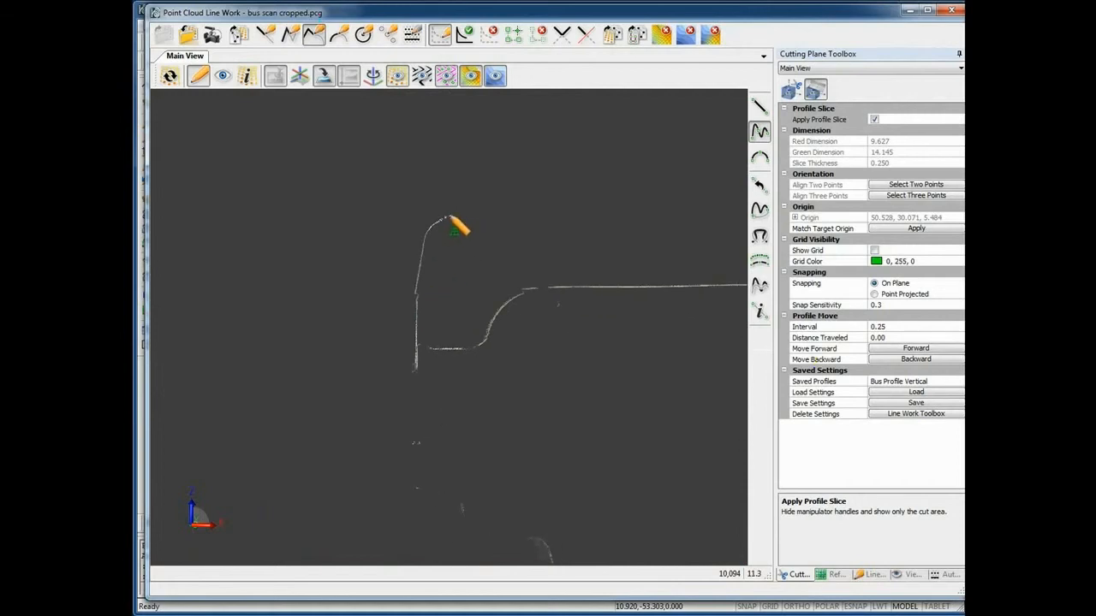
left_click(434, 224)
left_click(429, 231)
left_click(416, 293)
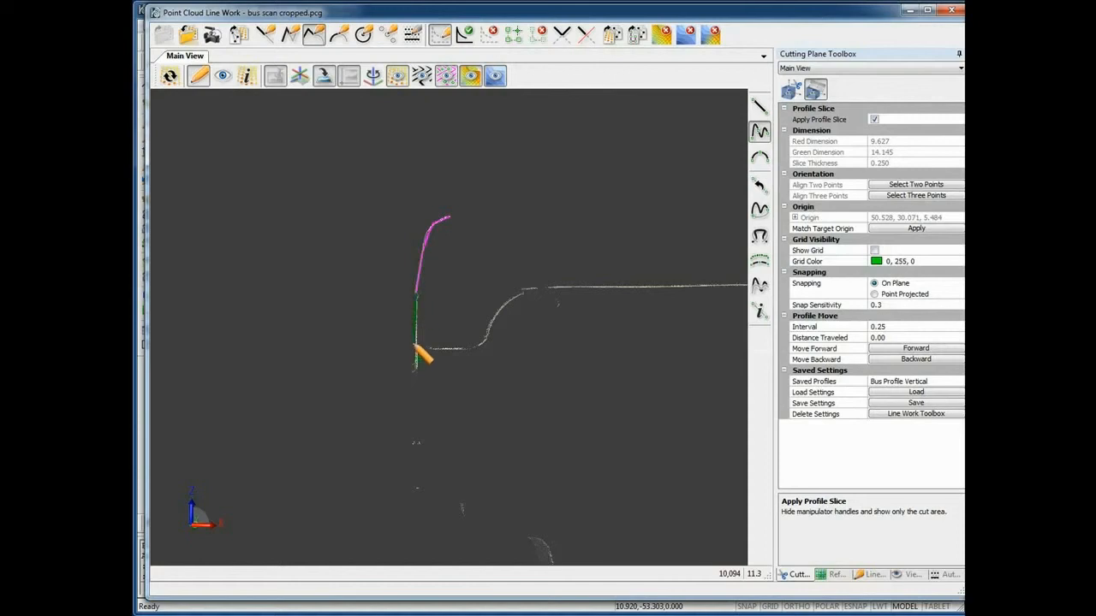
double_click(417, 370)
left_click(403, 74)
scroll(342, 214, "down", 8)
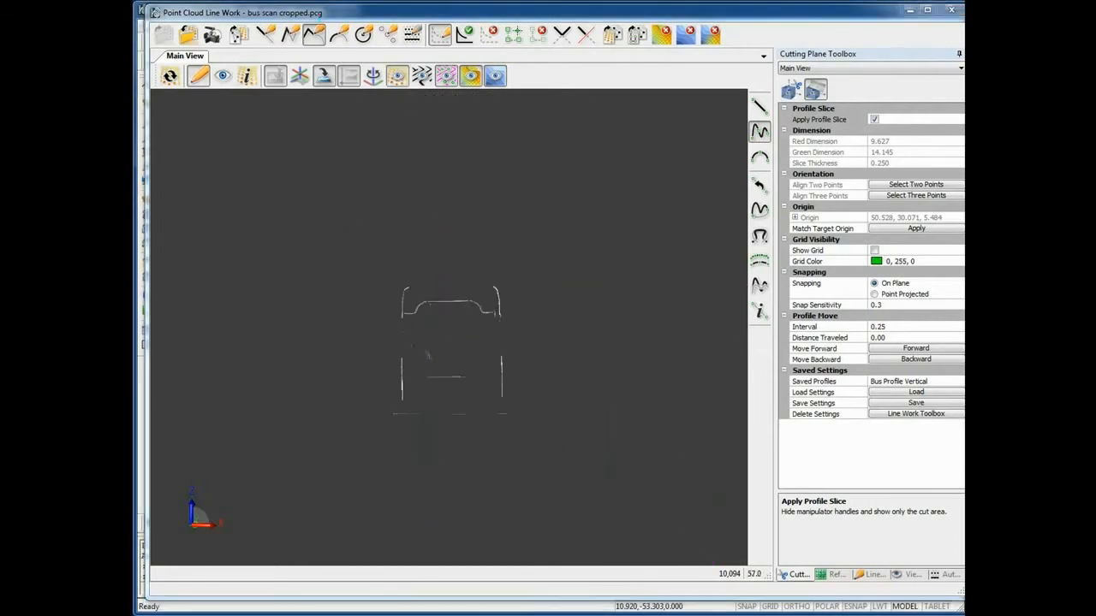
Switch to the MapScenes PointCloud drawing, set the centre of rotation on the vertical profile line and inspect the extracted line work in 3D
left_click(910, 12)
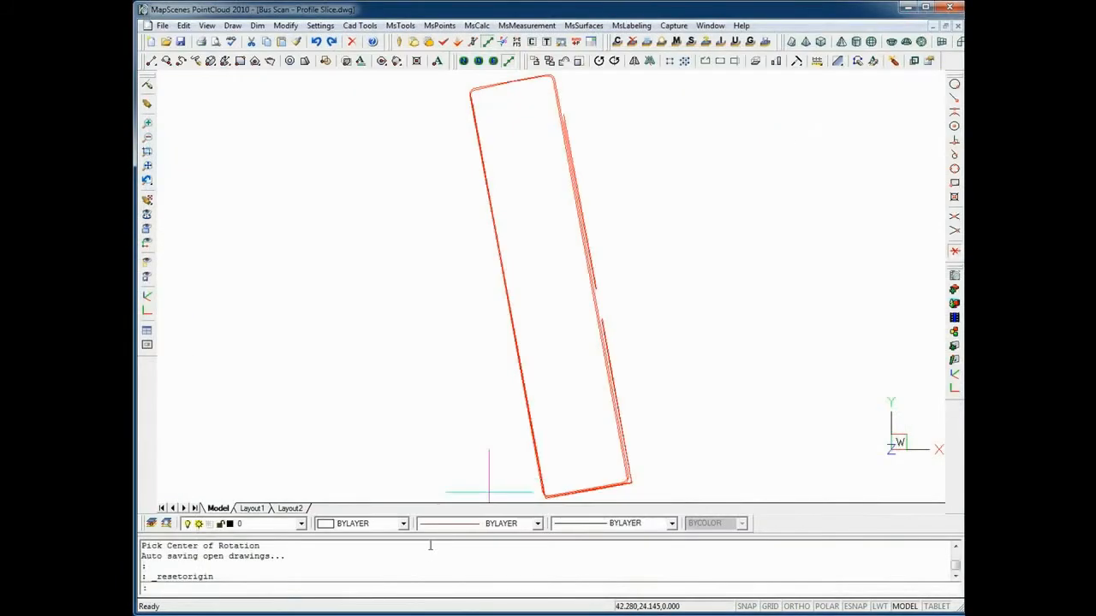
left_click(300, 526)
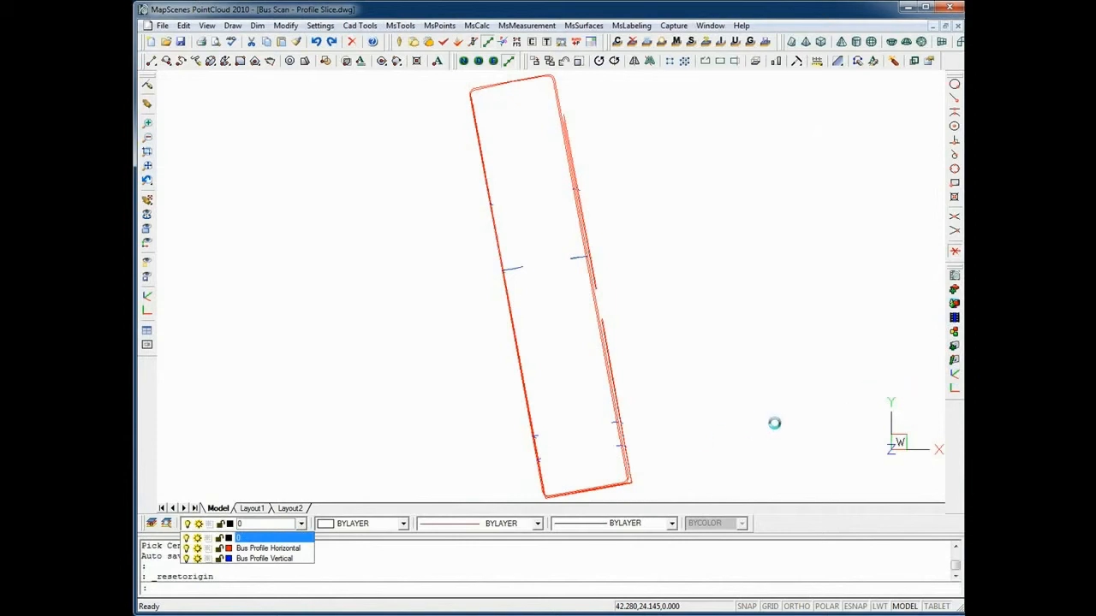
left_click(953, 377)
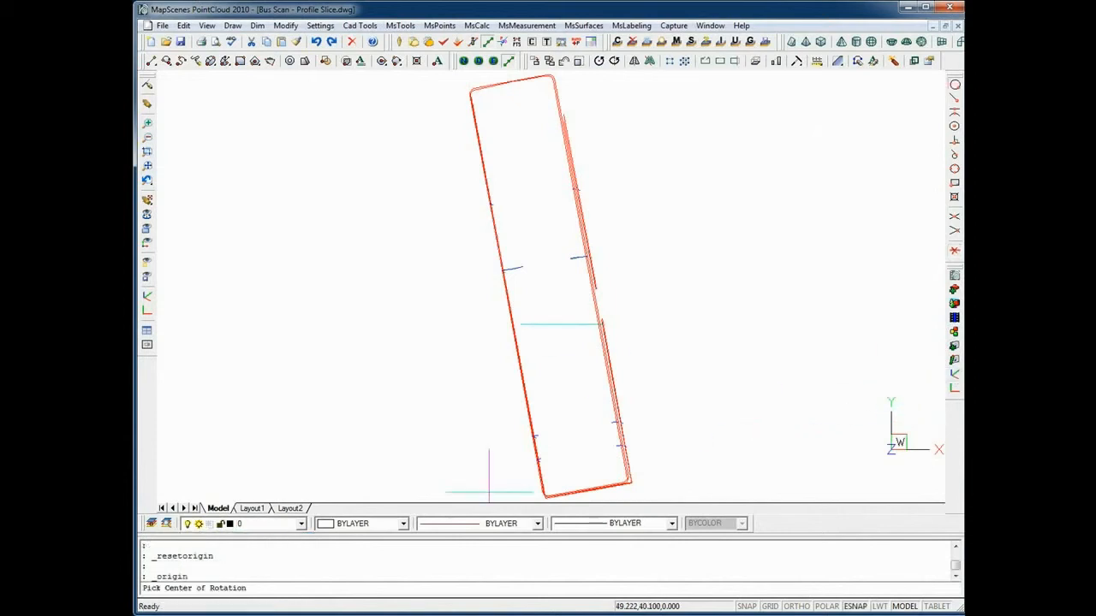
left_click(512, 270)
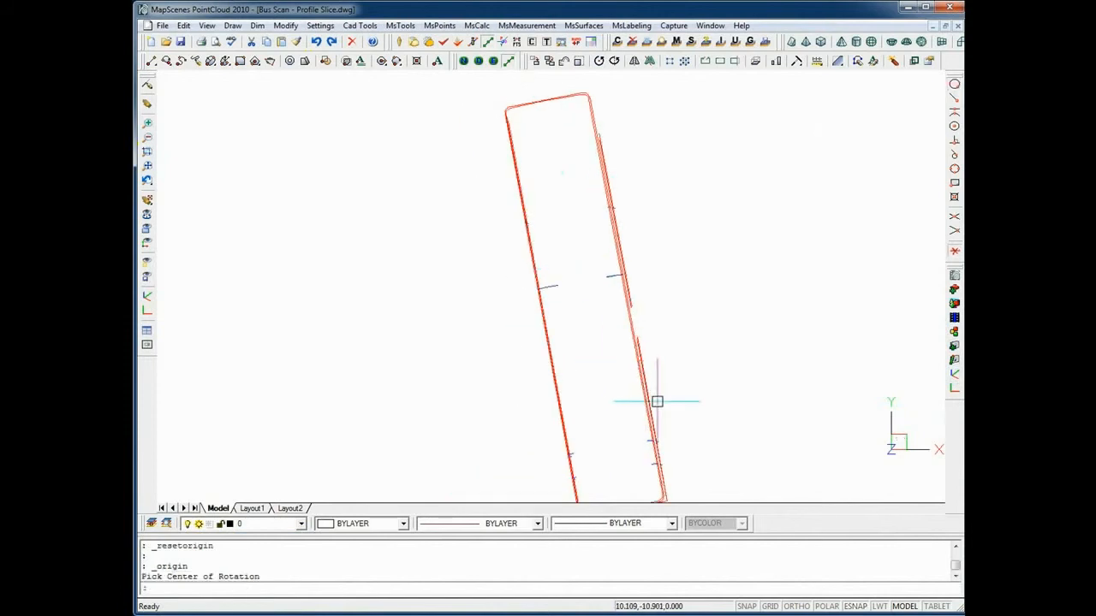
middle_click_drag(658, 399, 673, 343)
scroll(649, 440, "up", 5)
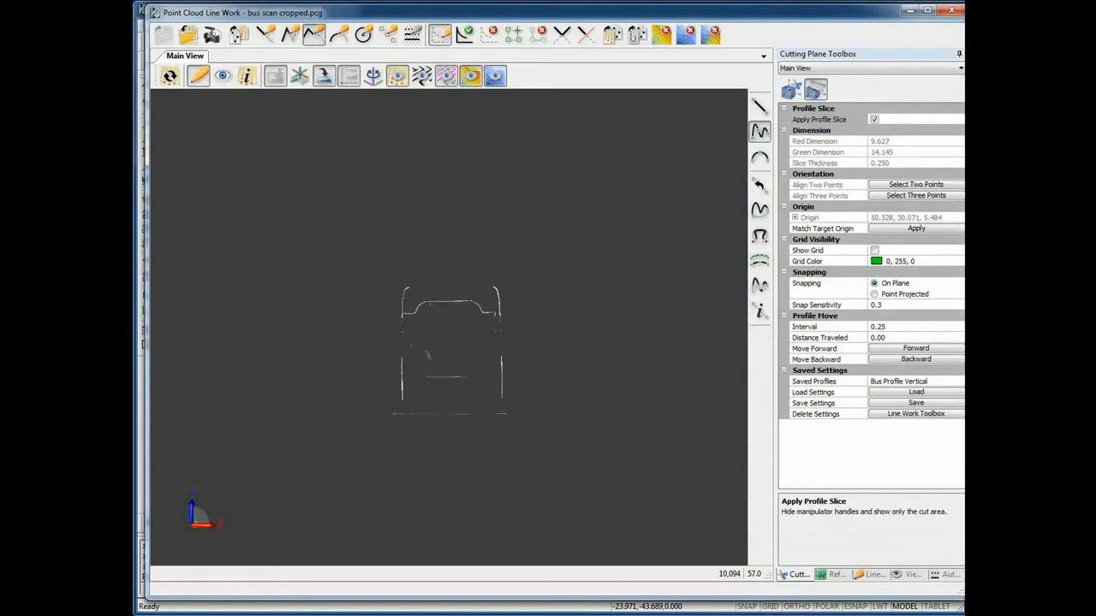
Back in Point Cloud Line Work, turn off the profile slice and show the line work over the full bus point cloud at an angle
left_click(814, 90)
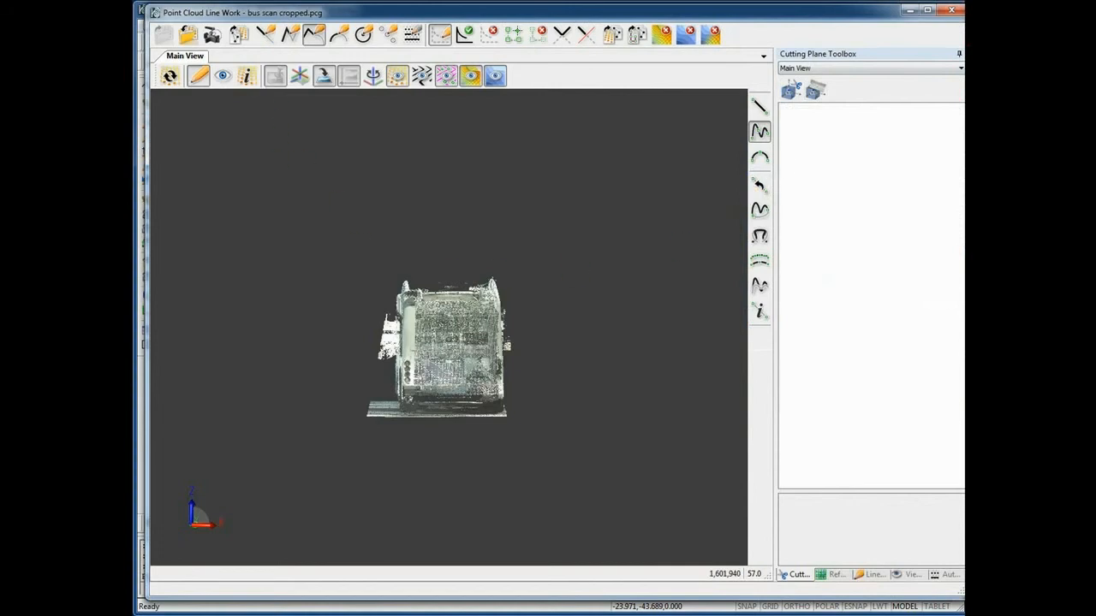
left_click(834, 579)
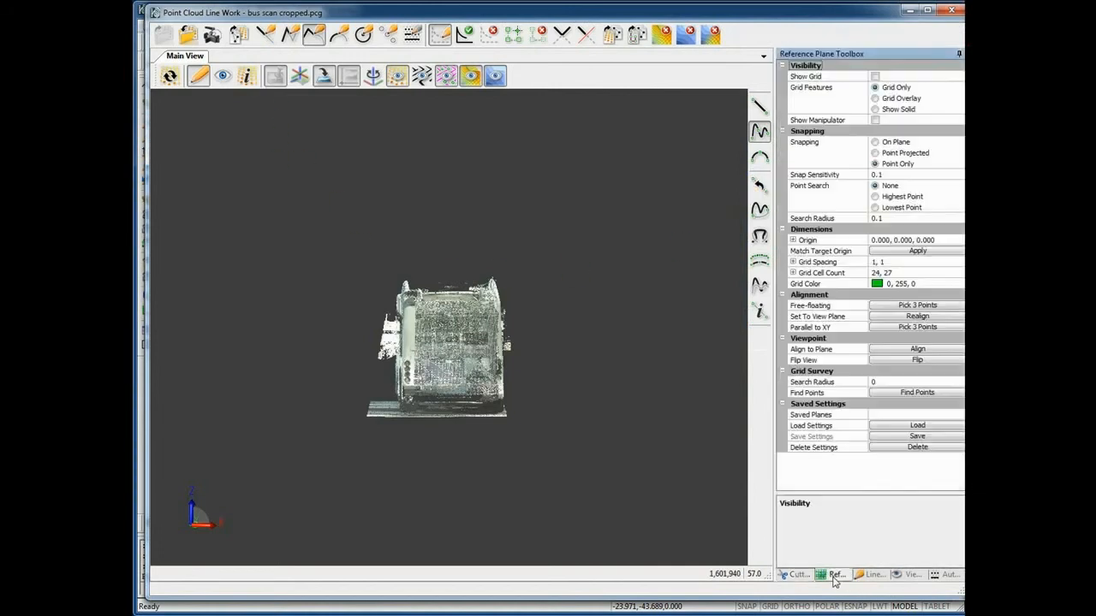
left_click(222, 77)
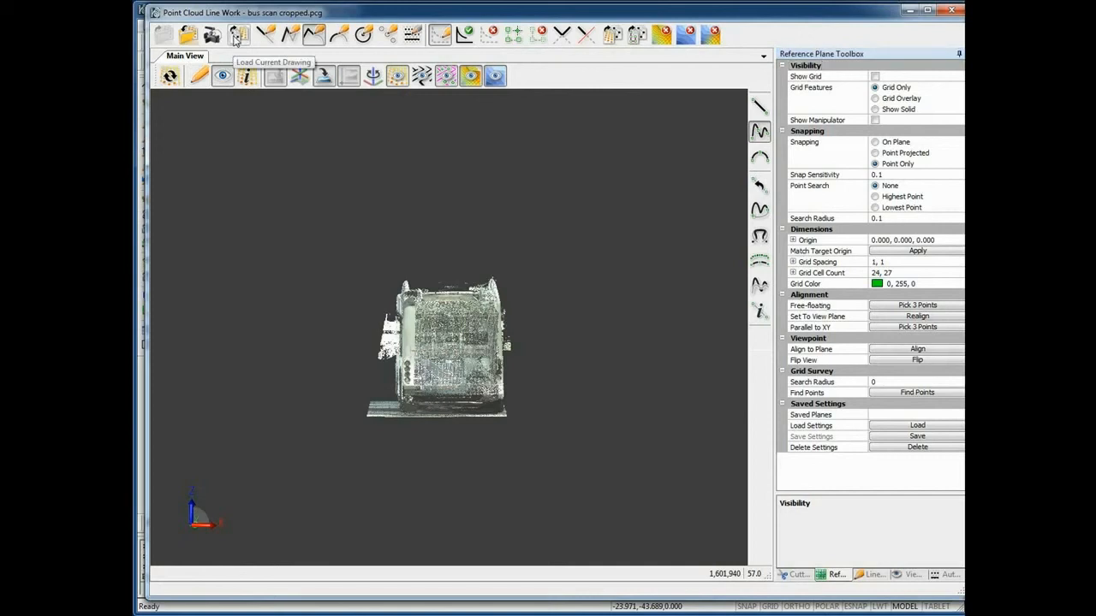
middle_click_drag(431, 423, 448, 443)
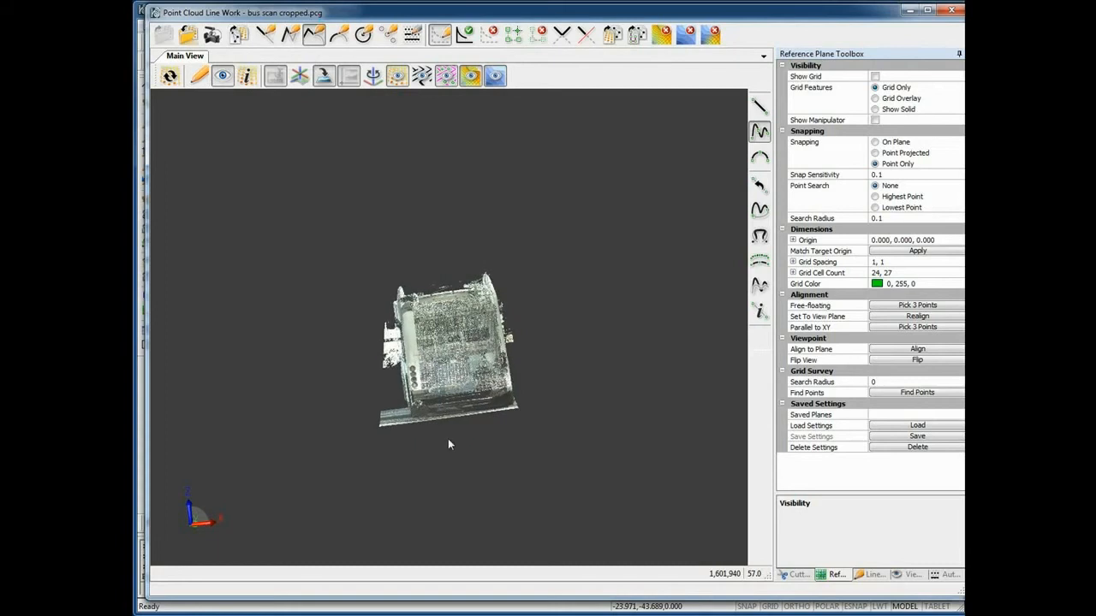
left_click(326, 81)
middle_click_drag(618, 404, 504, 372)
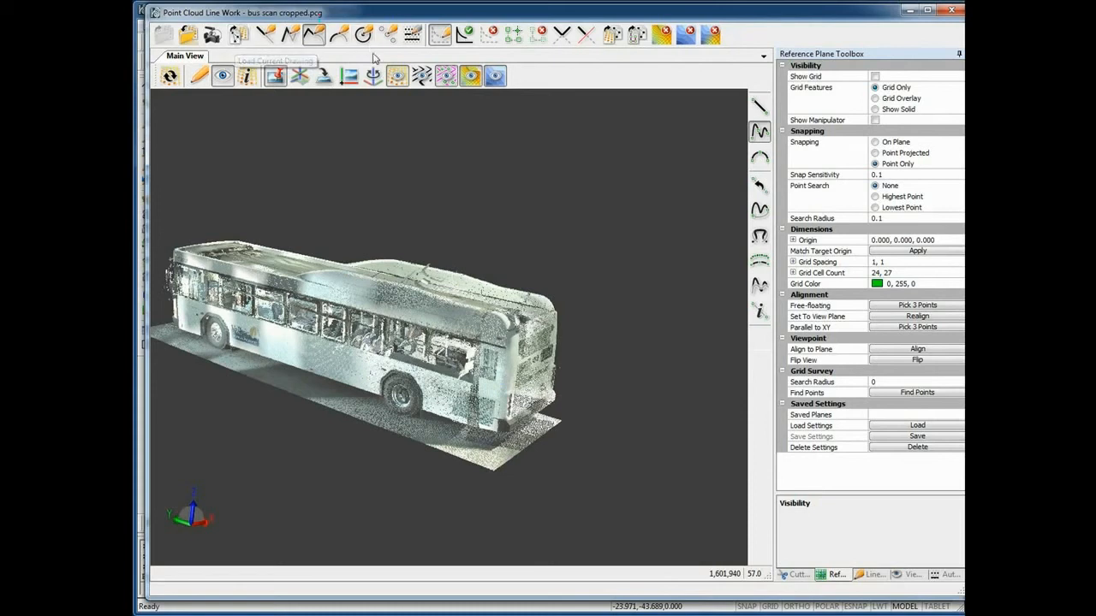
left_click(423, 77)
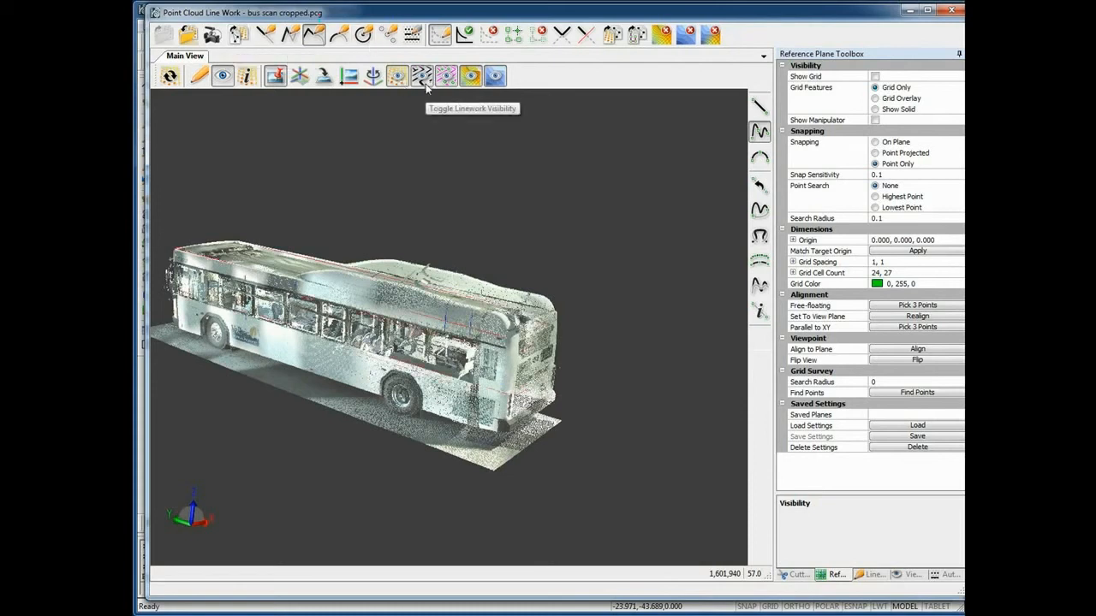
Examine how the horizontal and vertical line work fits the bus point cloud along its side from rear to front
middle_click_drag(487, 397, 469, 370)
scroll(469, 371, "up", 5)
scroll(471, 380, "down", 4)
middle_click_drag(488, 418, 466, 318)
scroll(489, 312, "up", 3)
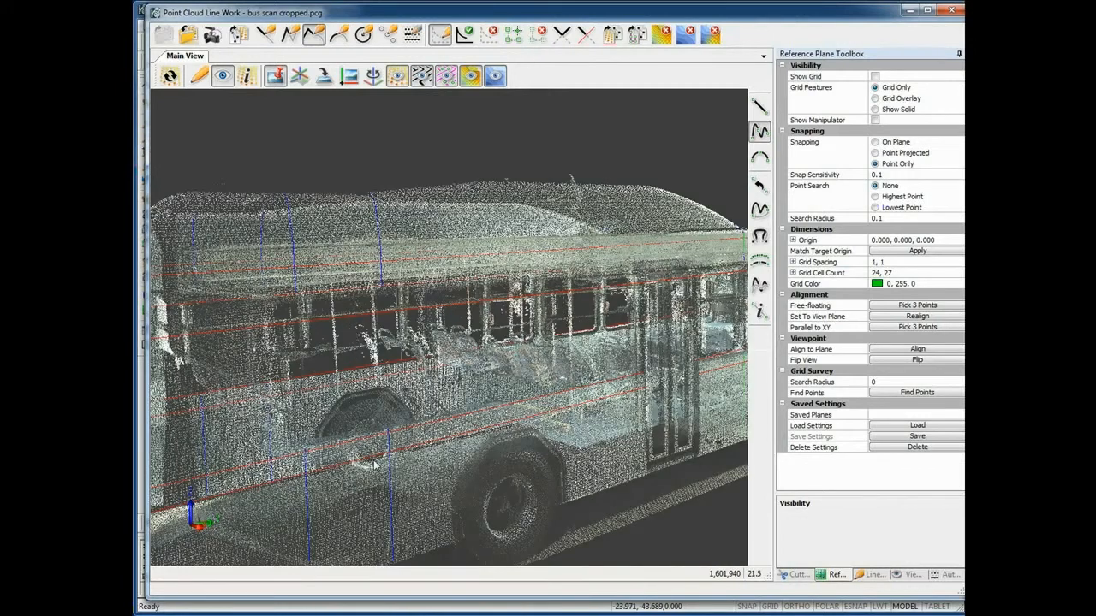
scroll(374, 468, "down", 5)
middle_click_drag(533, 420, 482, 396)
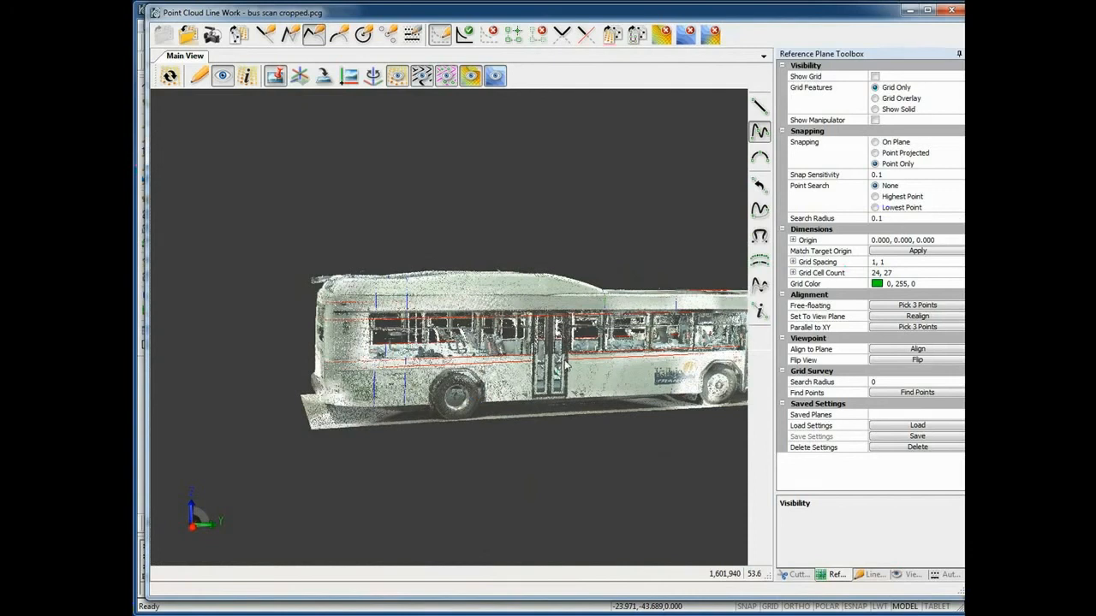
middle_click_drag(614, 353, 338, 363)
scroll(507, 385, "up", 4)
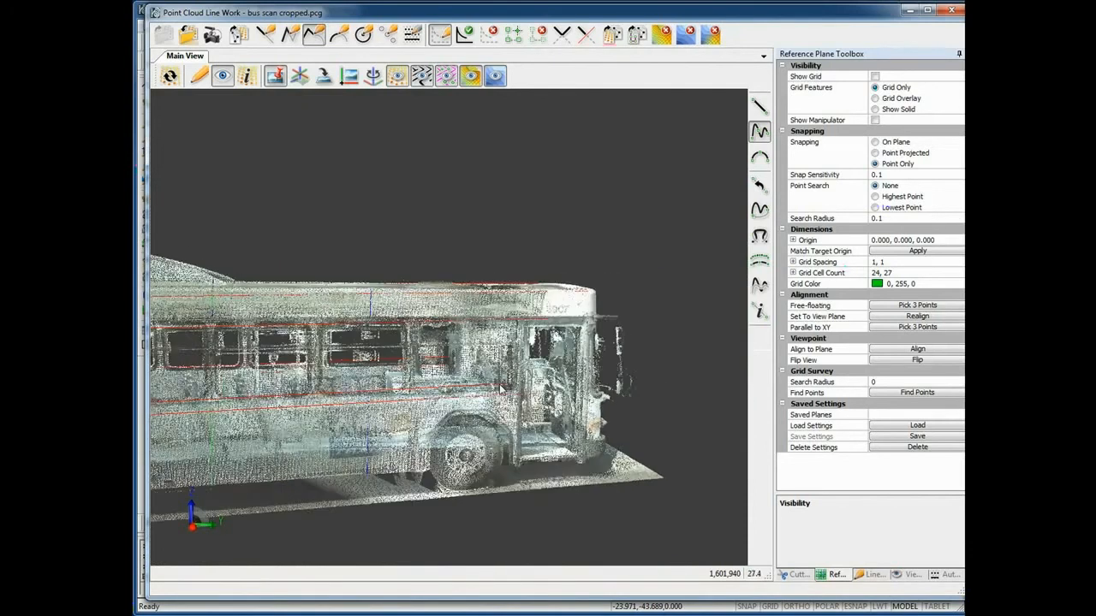